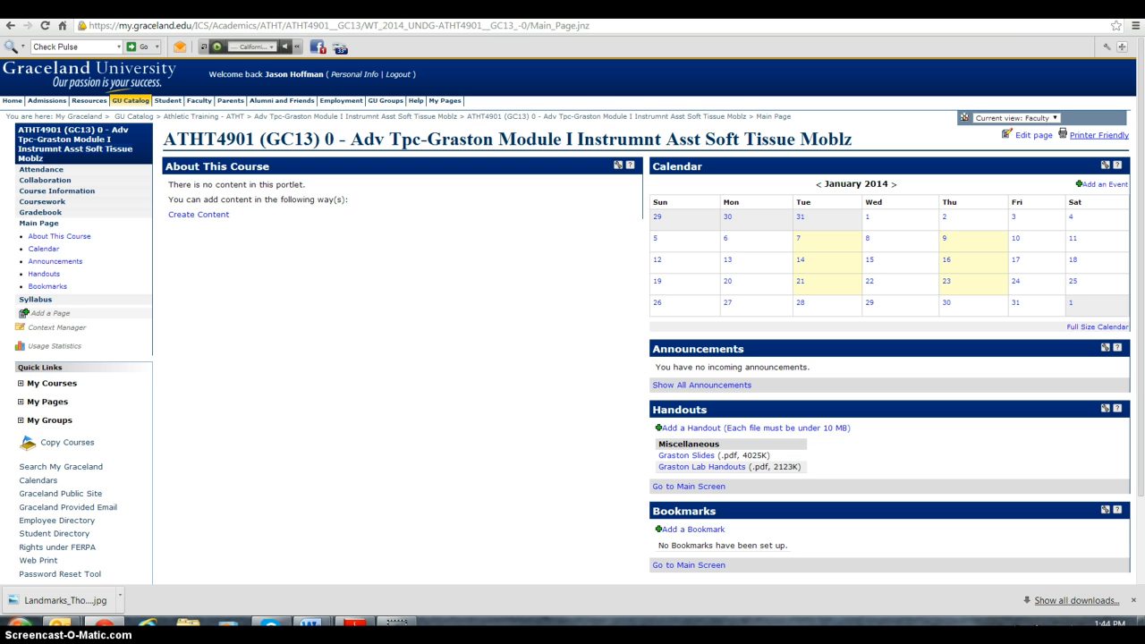
# Open the course's Coursework page and start a new assignment in Unit 1 using the Online Test format
pyautogui.click(289, 487)
pyautogui.click(54, 203)
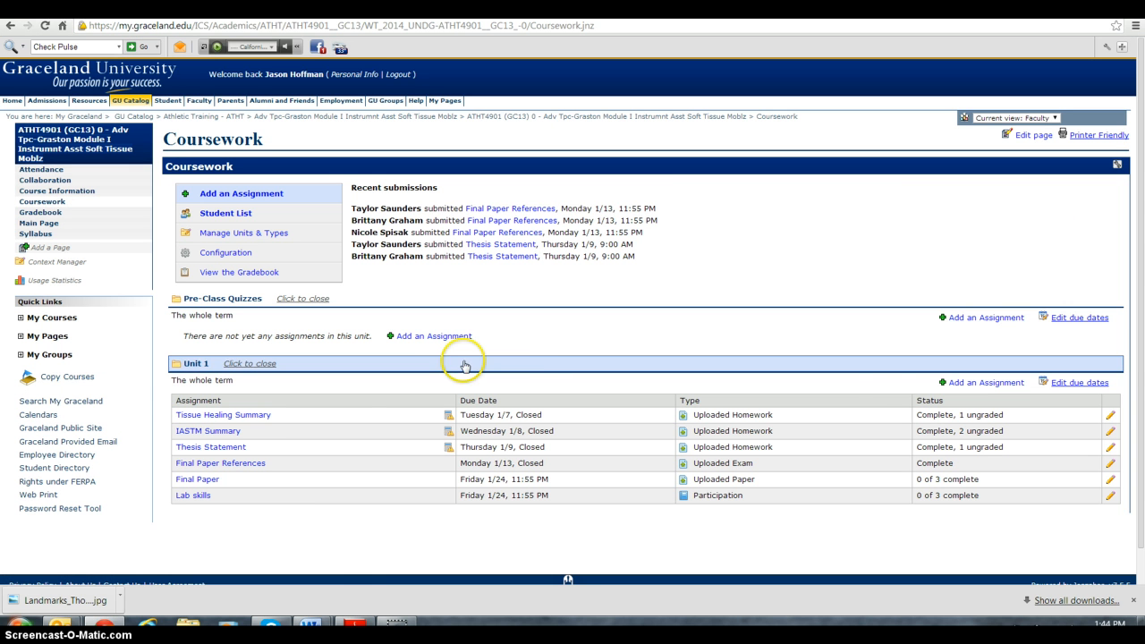
pyautogui.click(976, 383)
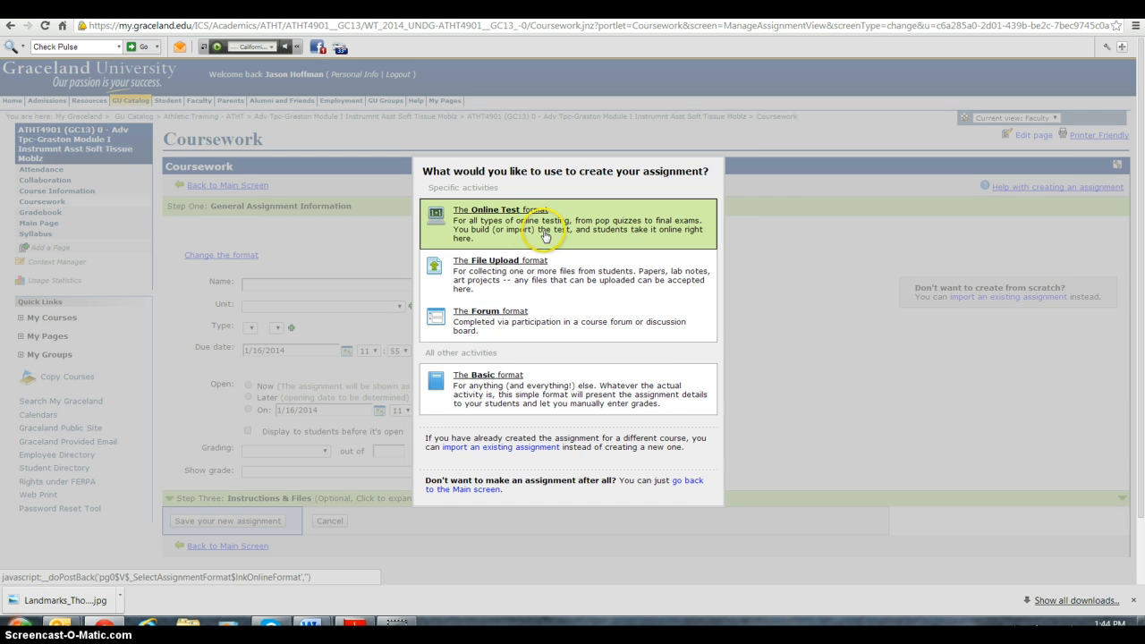
pyautogui.click(509, 217)
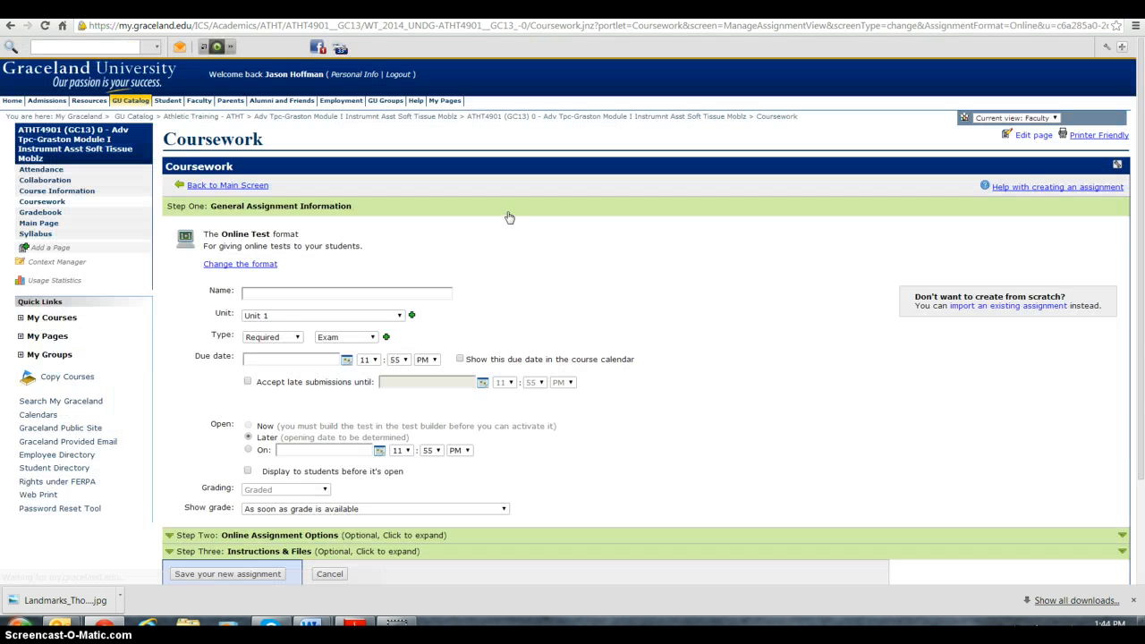
# Name the assignment "Sample 1", assign it to the Pre-Class Quizzes unit and set its type to Quiz
pyautogui.click(275, 293)
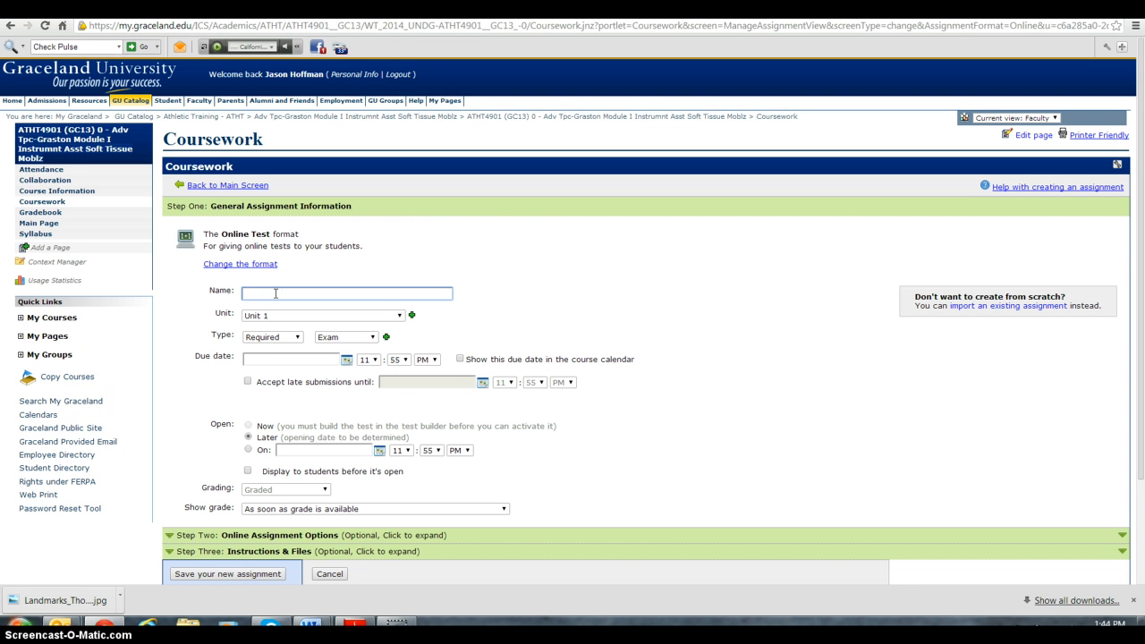
pyautogui.write('Sample 1')
pyautogui.click(401, 318)
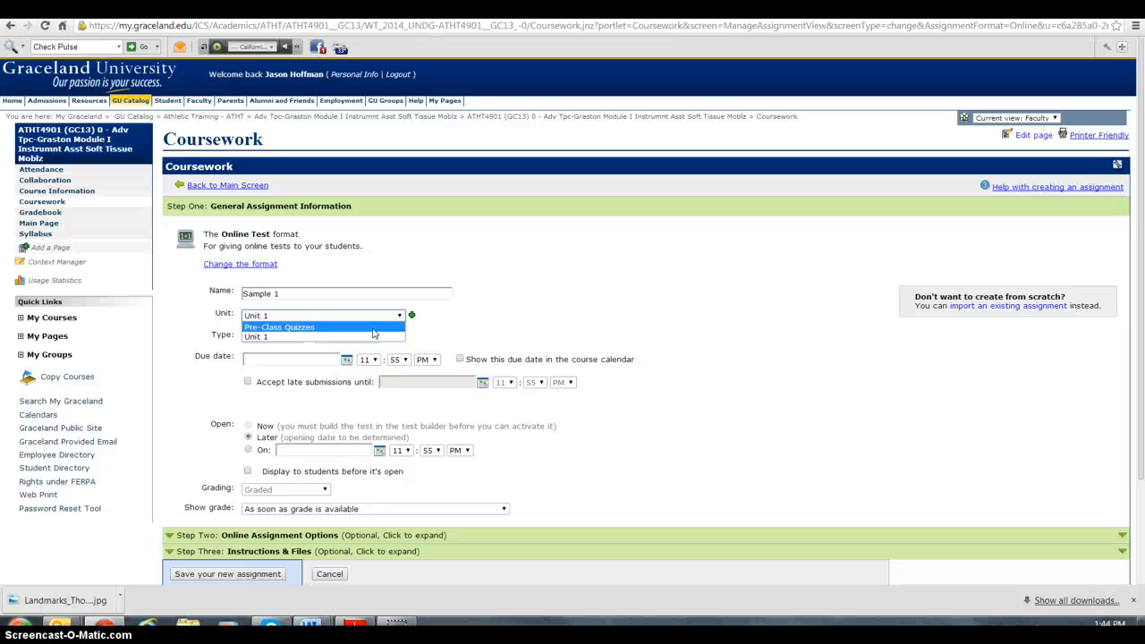
pyautogui.click(373, 328)
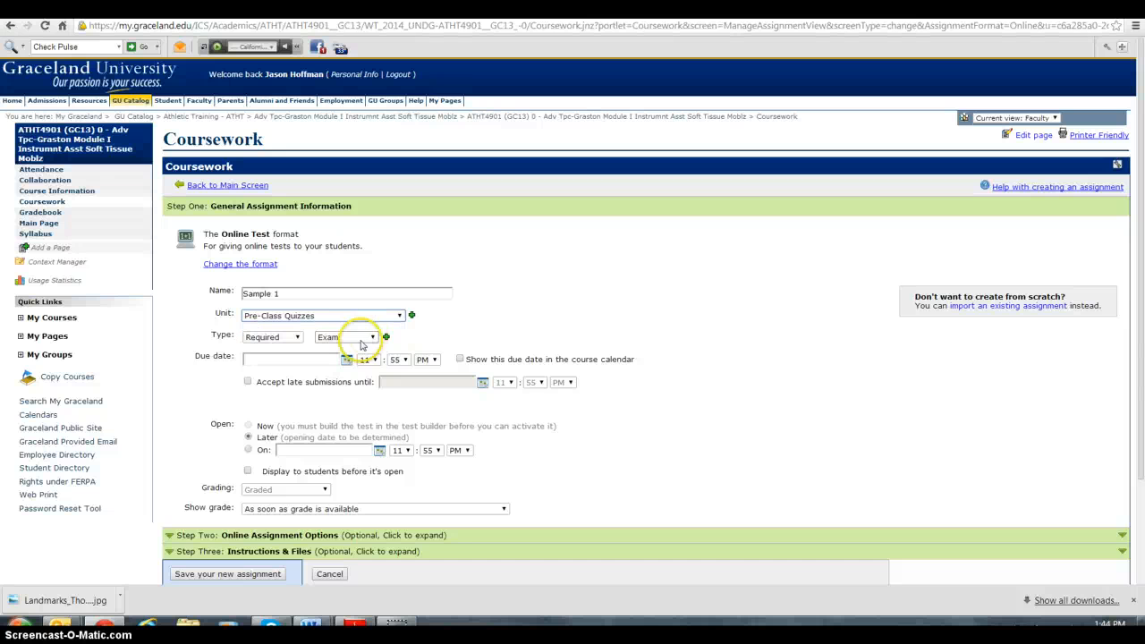
pyautogui.click(378, 337)
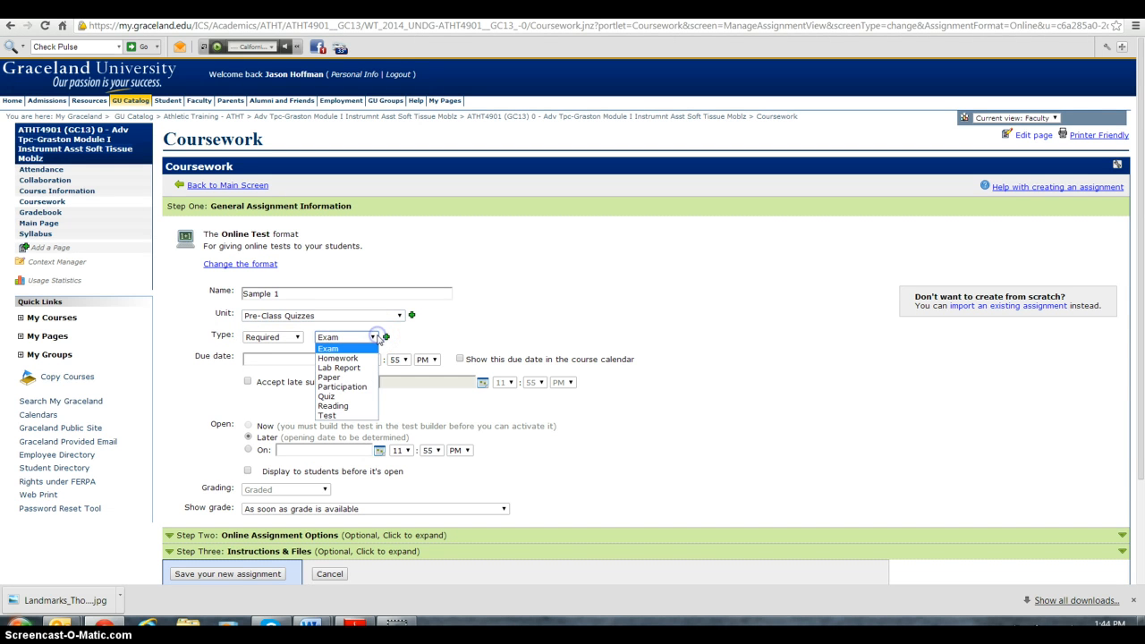
pyautogui.click(356, 398)
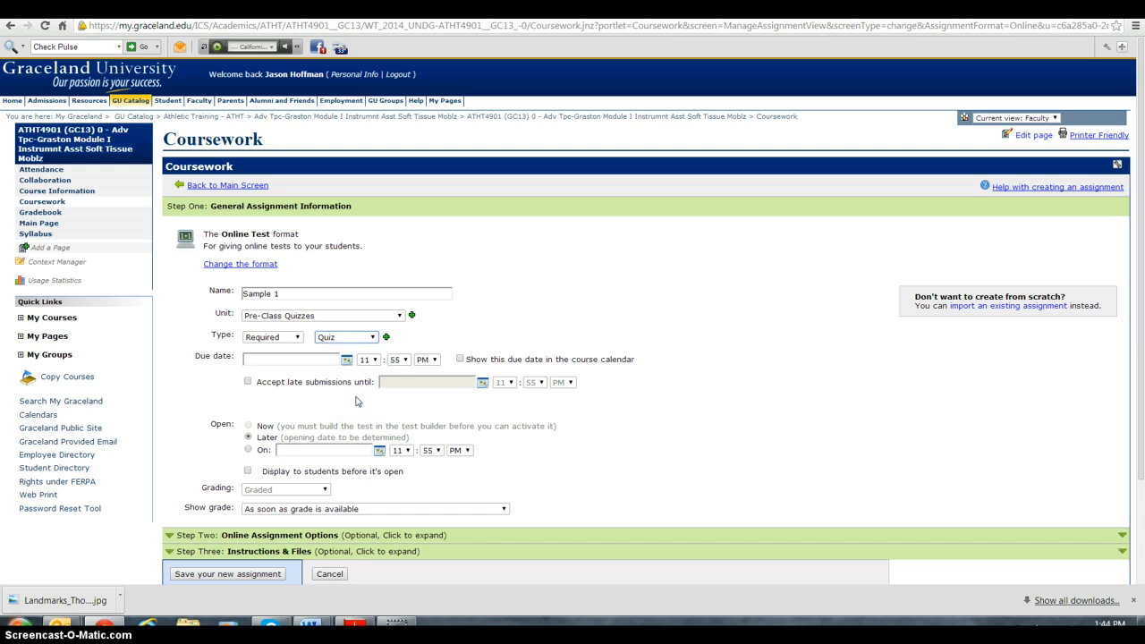
# Set the due date to 1/17/2014 and choose Later as the opening time
pyautogui.click(346, 361)
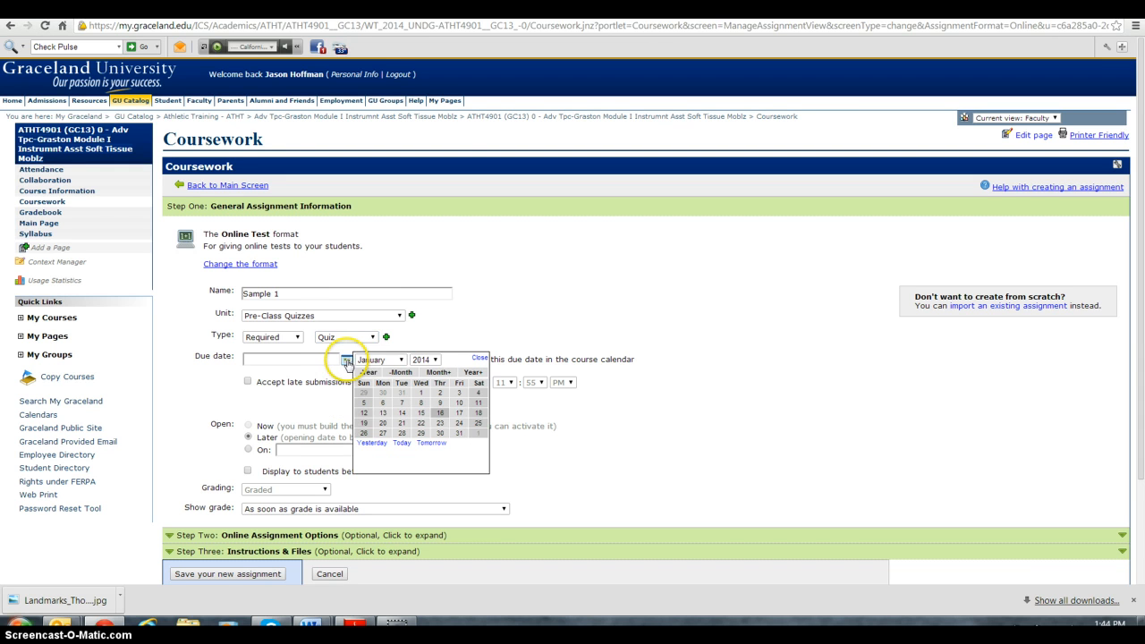
pyautogui.click(456, 414)
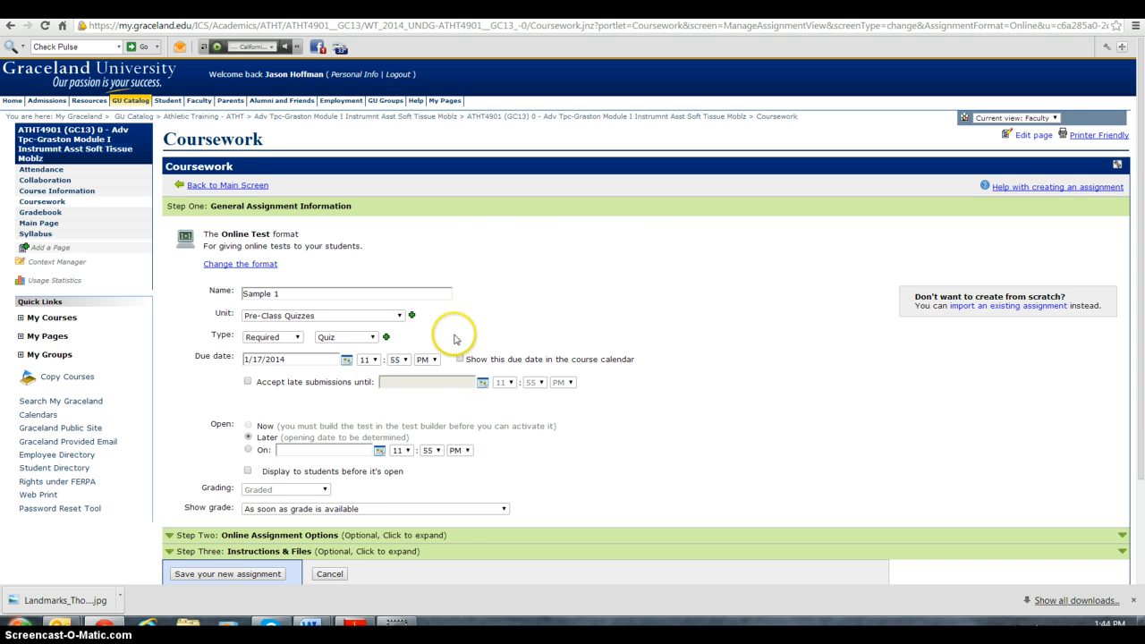
pyautogui.click(248, 436)
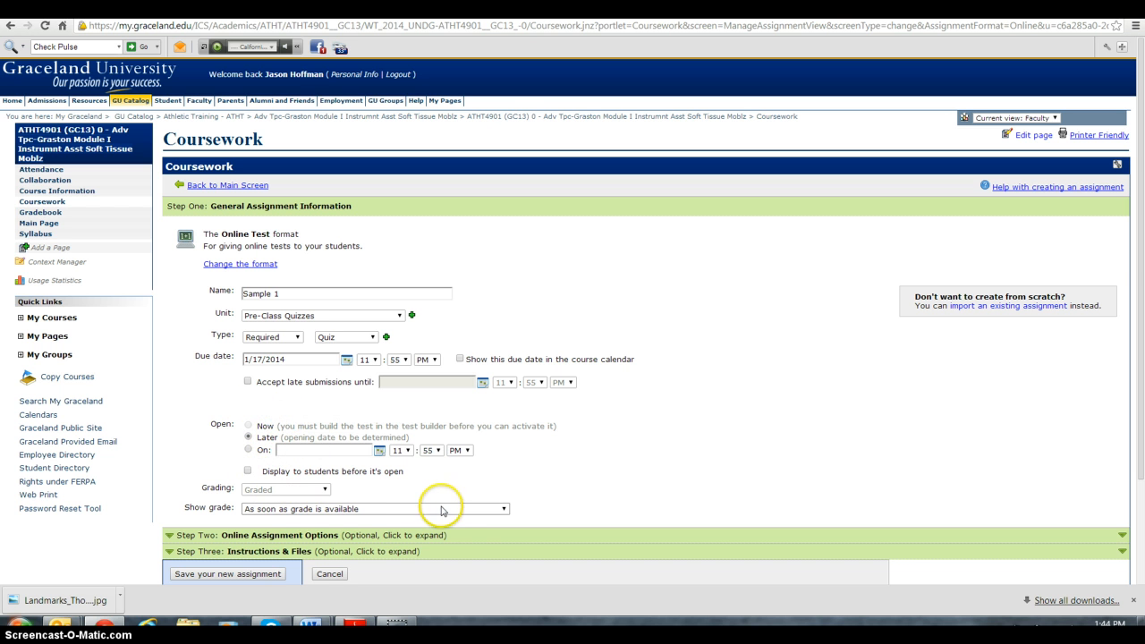
# Examine the online assignment options for when students can view their test and see the correct answers to missed questions
pyautogui.click(304, 536)
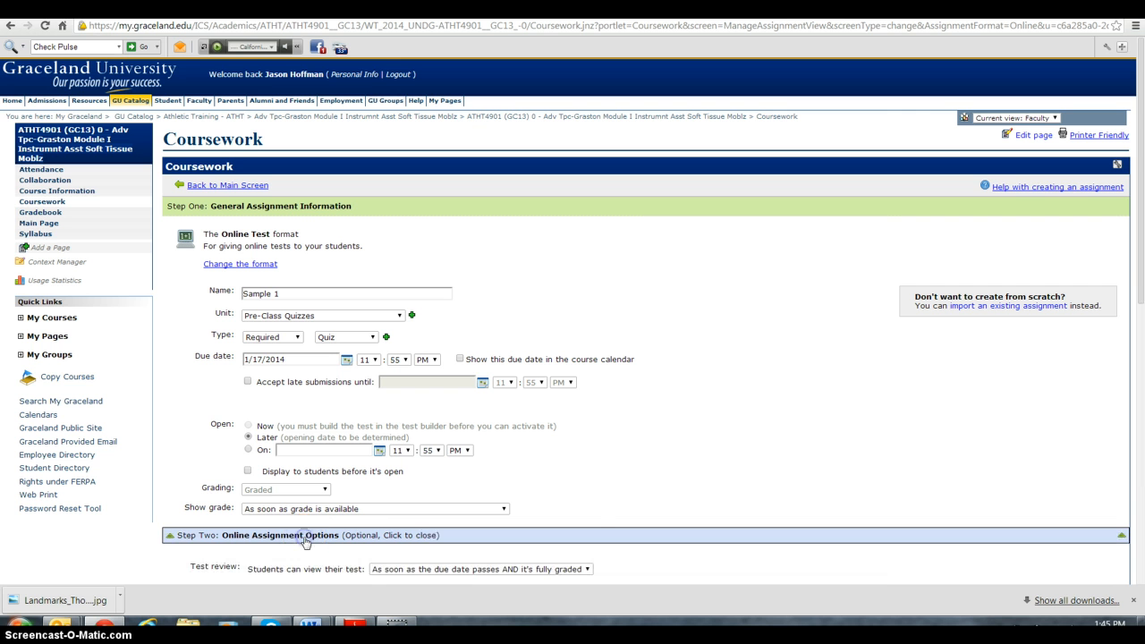
pyautogui.scroll(-3, 603, 463)
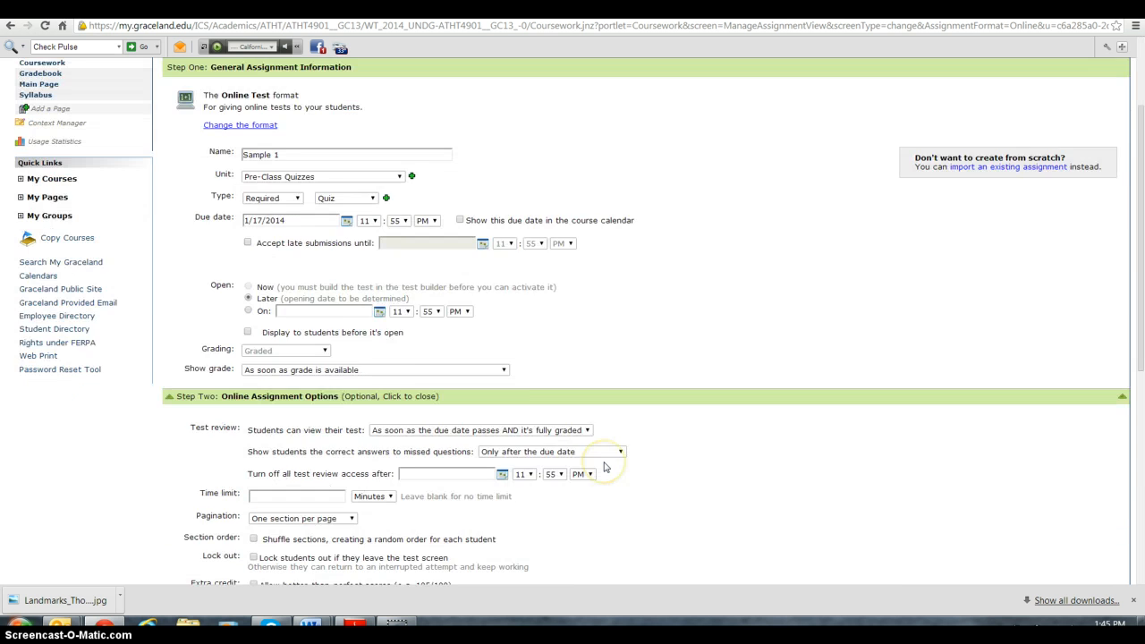
pyautogui.scroll(-2, 759, 406)
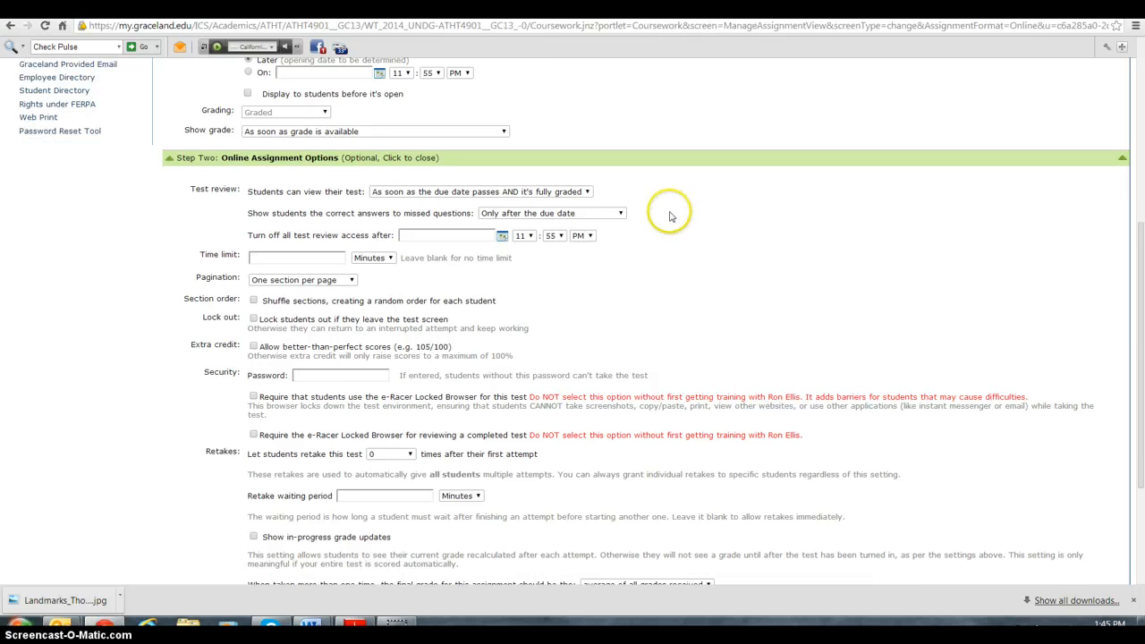
pyautogui.click(587, 192)
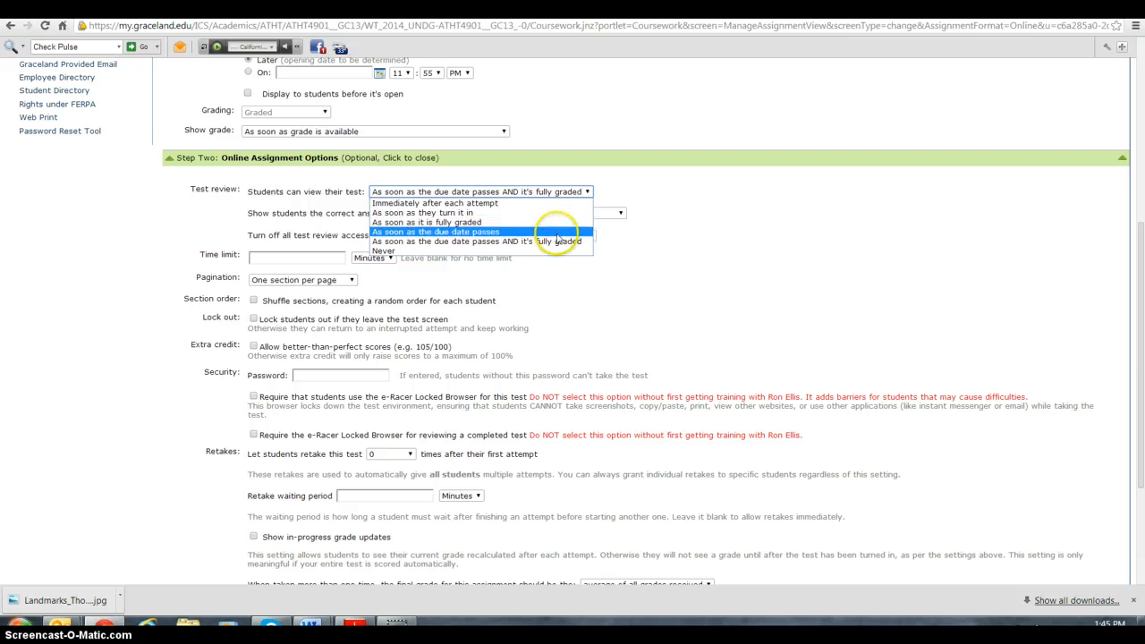
pyautogui.click(670, 230)
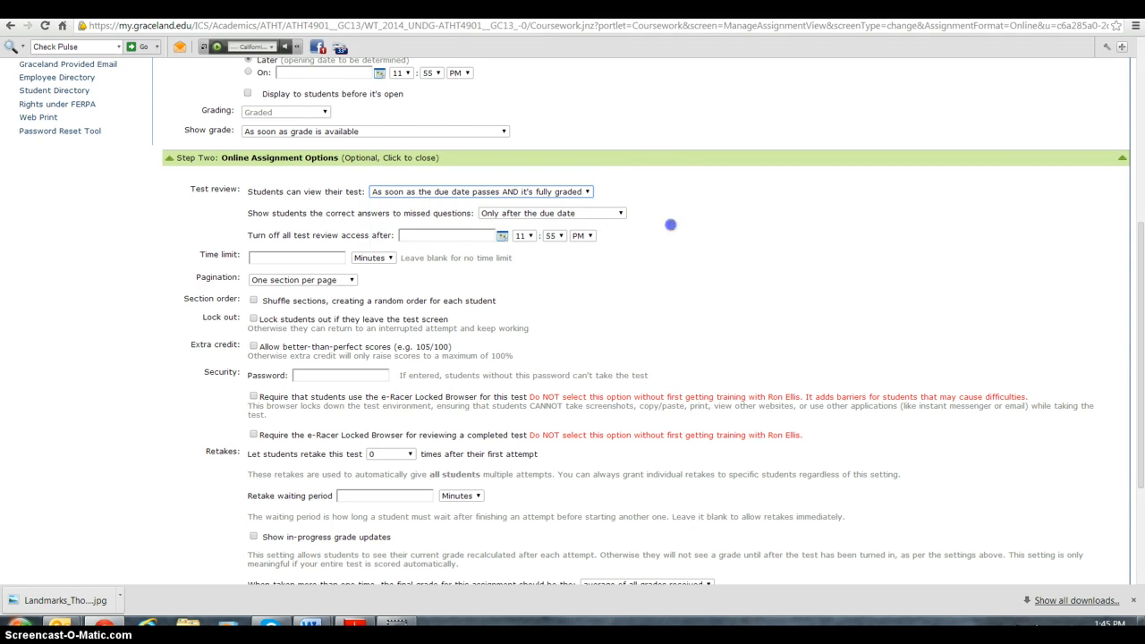
pyautogui.click(623, 212)
pyautogui.click(622, 214)
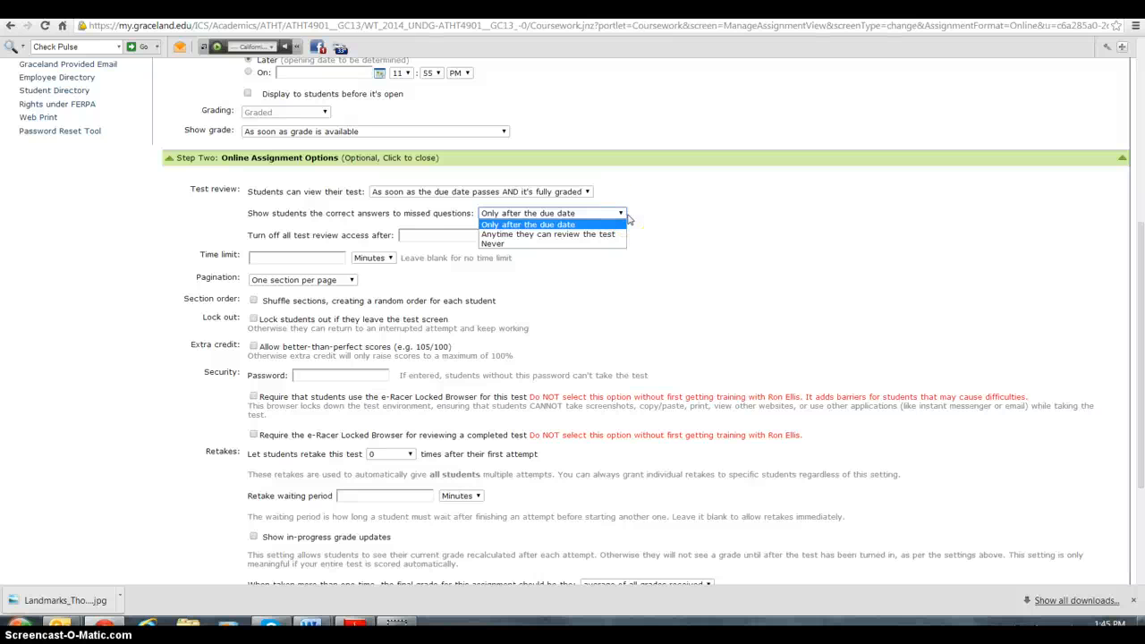
pyautogui.click(651, 239)
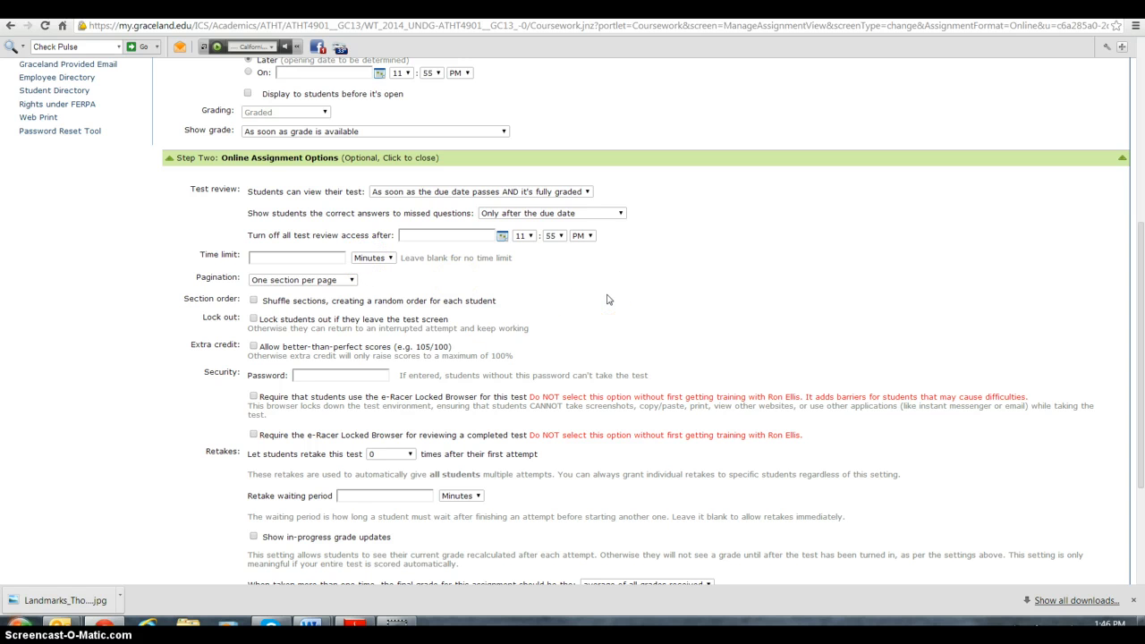
pyautogui.click(640, 299)
# Lock students out if they leave the test screen and allow 1 retake after their first attempt
pyautogui.scroll(-3, 640, 298)
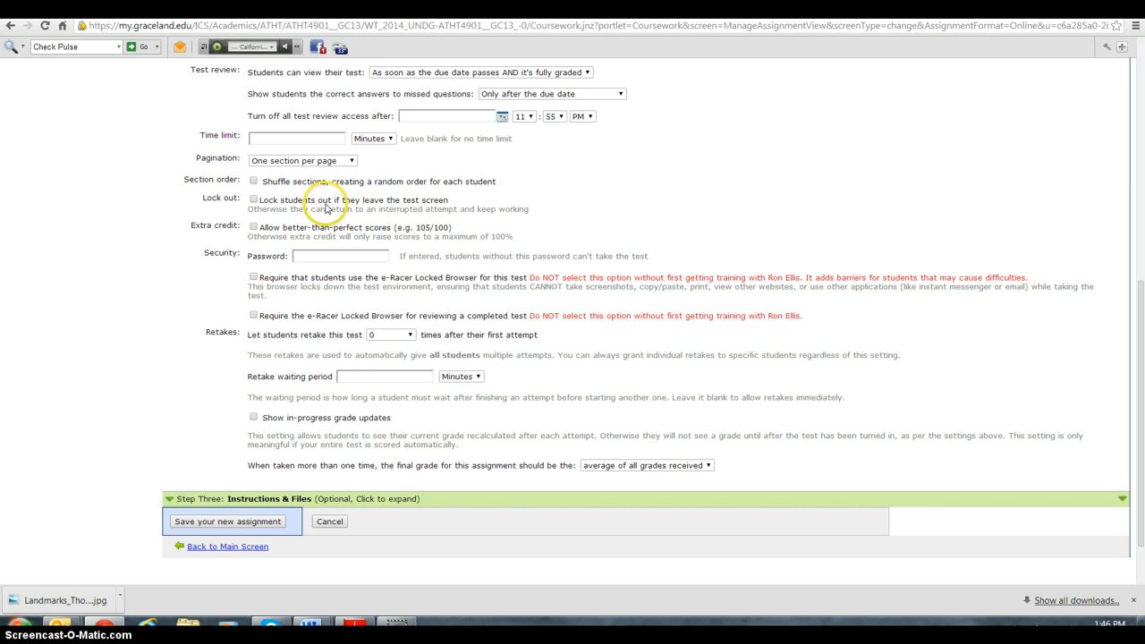
pyautogui.click(253, 201)
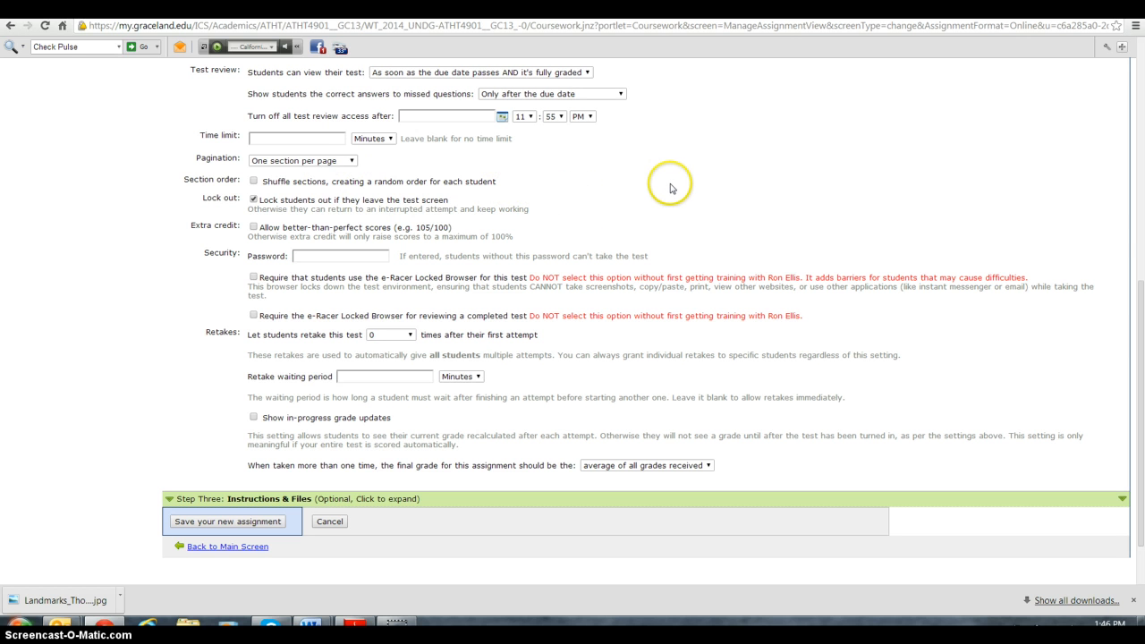
pyautogui.scroll(-2, 671, 188)
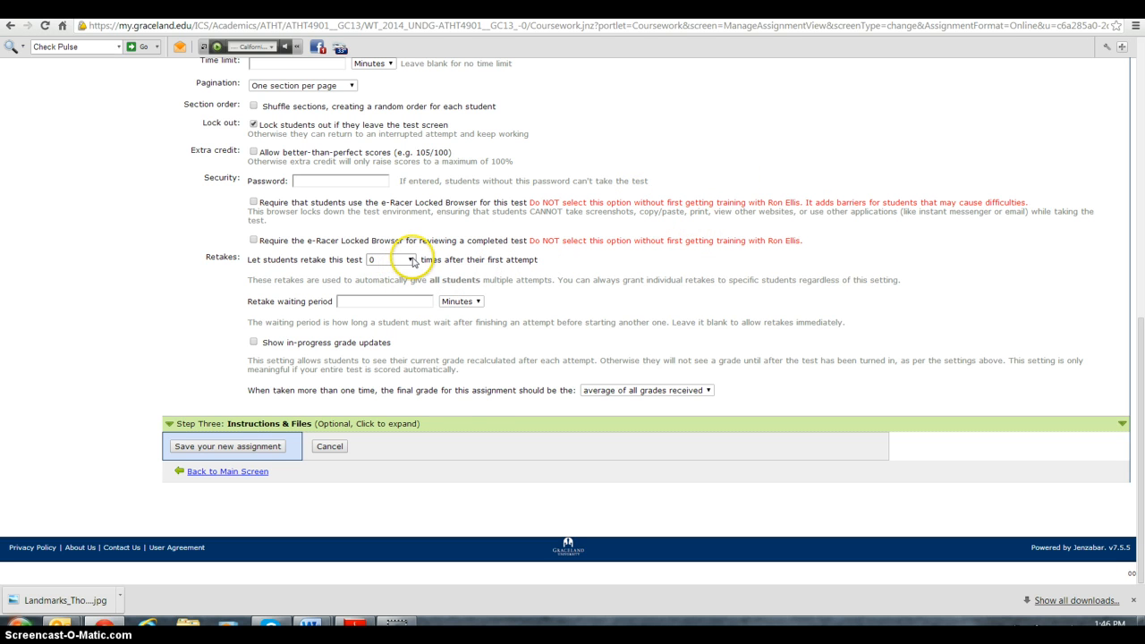
pyautogui.click(410, 261)
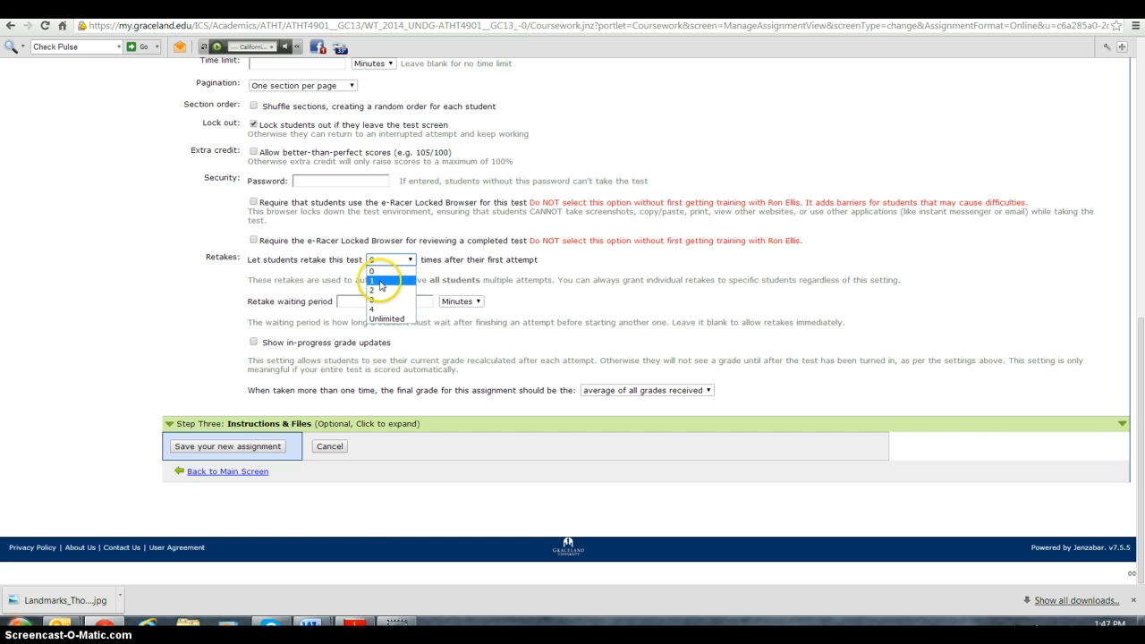
pyautogui.click(384, 283)
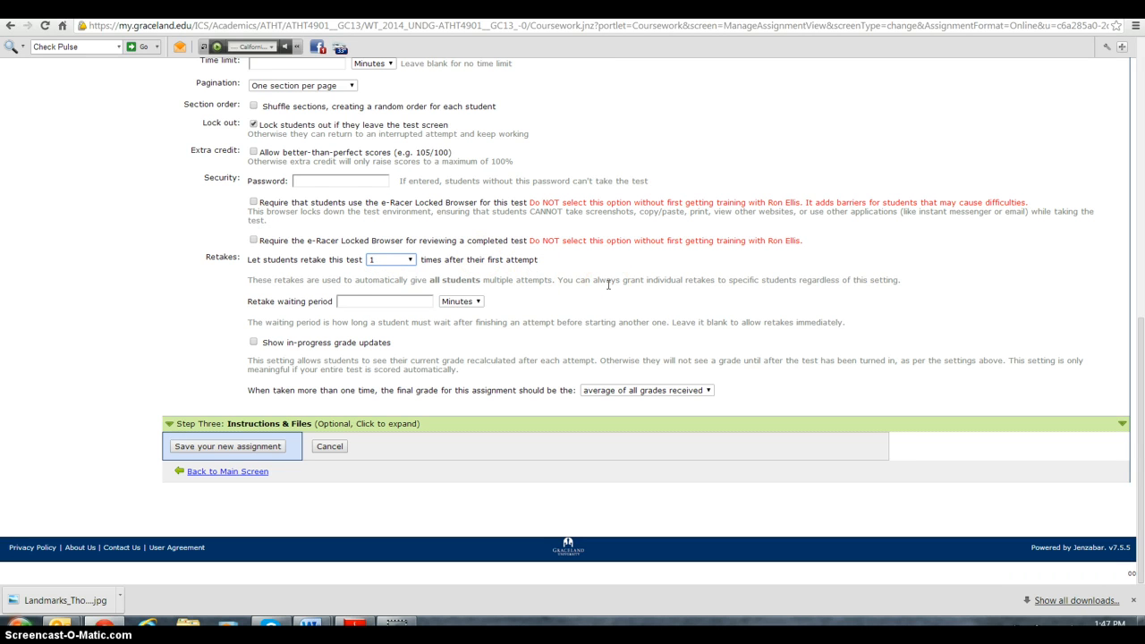
# Set the retake waiting period to 1 minute and make the final grade the highest grade received
pyautogui.click(478, 302)
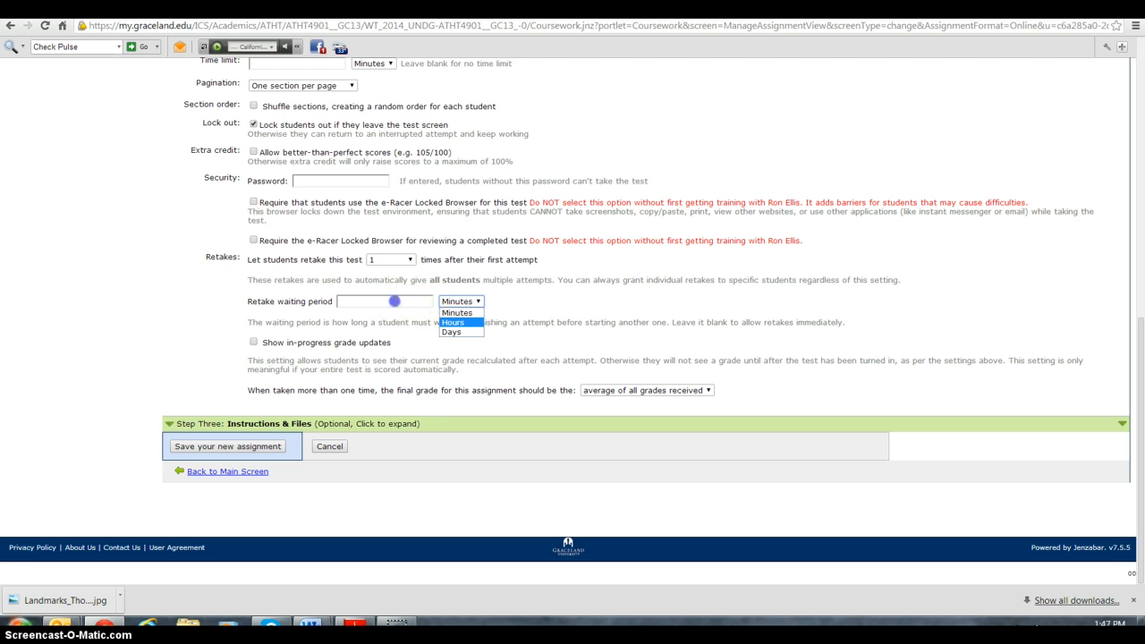
pyautogui.click(395, 301)
pyautogui.write('1')
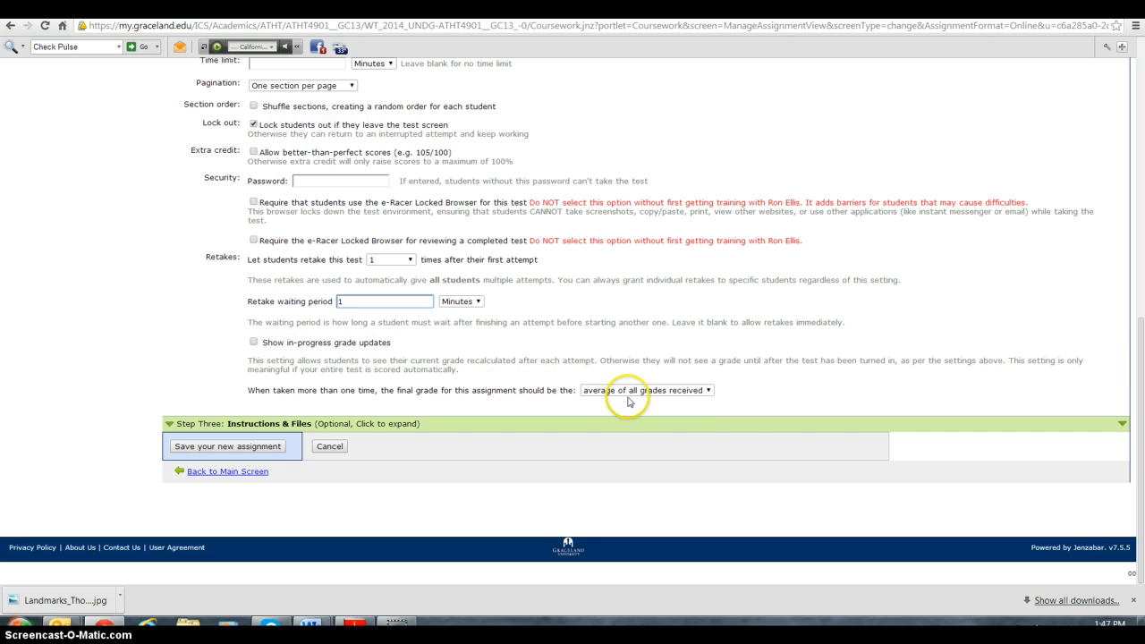
pyautogui.click(711, 392)
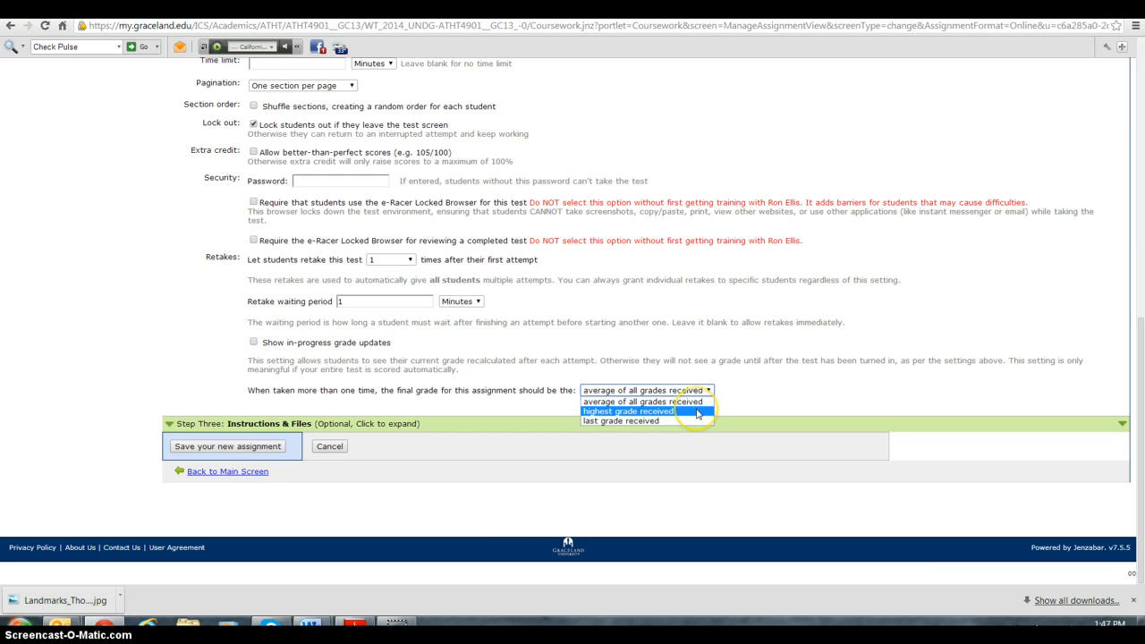
pyautogui.click(687, 411)
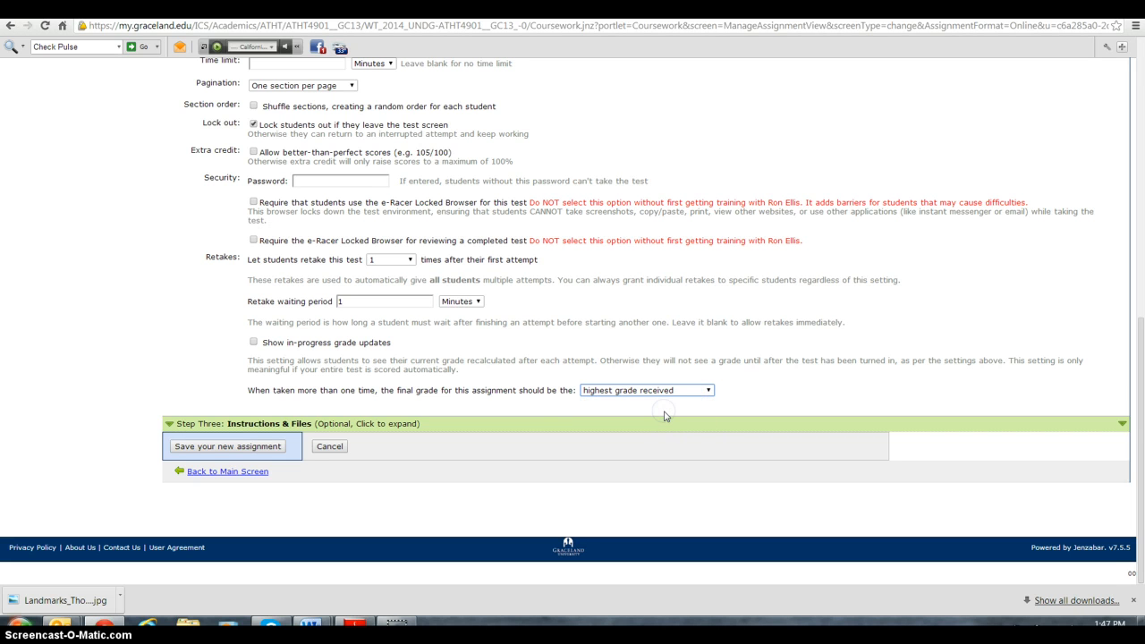
# Expand the Instructions & Files section and open the description for editing
pyautogui.click(260, 426)
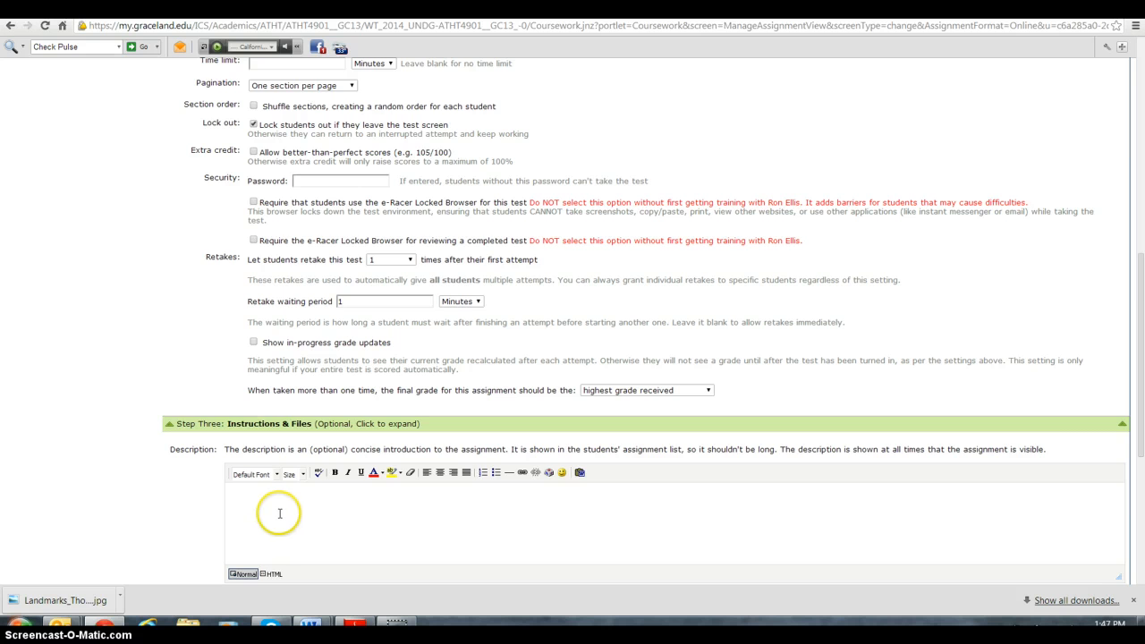
pyautogui.scroll(-2, 279, 516)
pyautogui.click(274, 370)
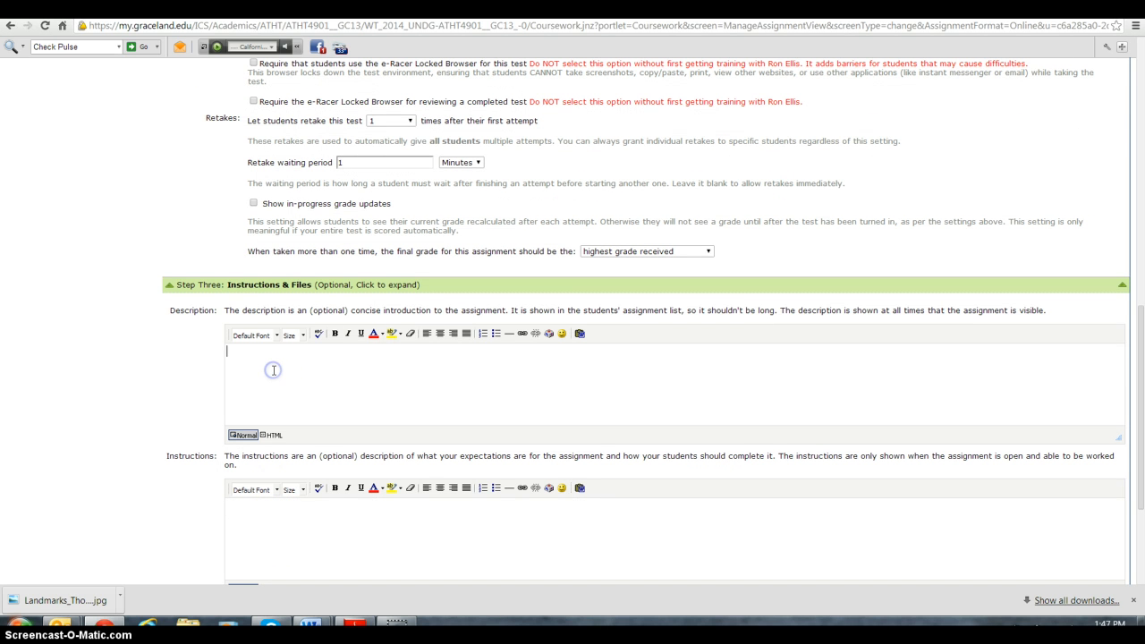
pyautogui.write('Choose the best answer')
pyautogui.press('BackSpace')
pyautogui.press('BackSpace')
pyautogui.press('BackSpace')
pyautogui.press('BackSpace')
pyautogui.press('BackSpace')
pyautogui.press('BackSpace')
pyautogui.press('BackSpace')
pyautogui.press('BackSpace')
pyautogui.press('BackSpace')
pyautogui.press('BackSpace')
pyautogui.press('BackSpace')
pyautogui.press('BackSpace')
pyautogui.press('BackSpace')
pyautogui.press('BackSpace')
pyautogui.press('BackSpace')
pyautogui.press('BackSpace')
pyautogui.press('BackSpace')
pyautogui.press('BackSpace')
pyautogui.press('BackSpace')
pyautogui.press('BackSpace')
# Enter the description "Module 1 thorax" and the instructions "Choose the best answer. Do not use your notes etc.", and save the new assignment
pyautogui.write('Module 1 thorax')
pyautogui.click(278, 516)
pyautogui.write('Choose')
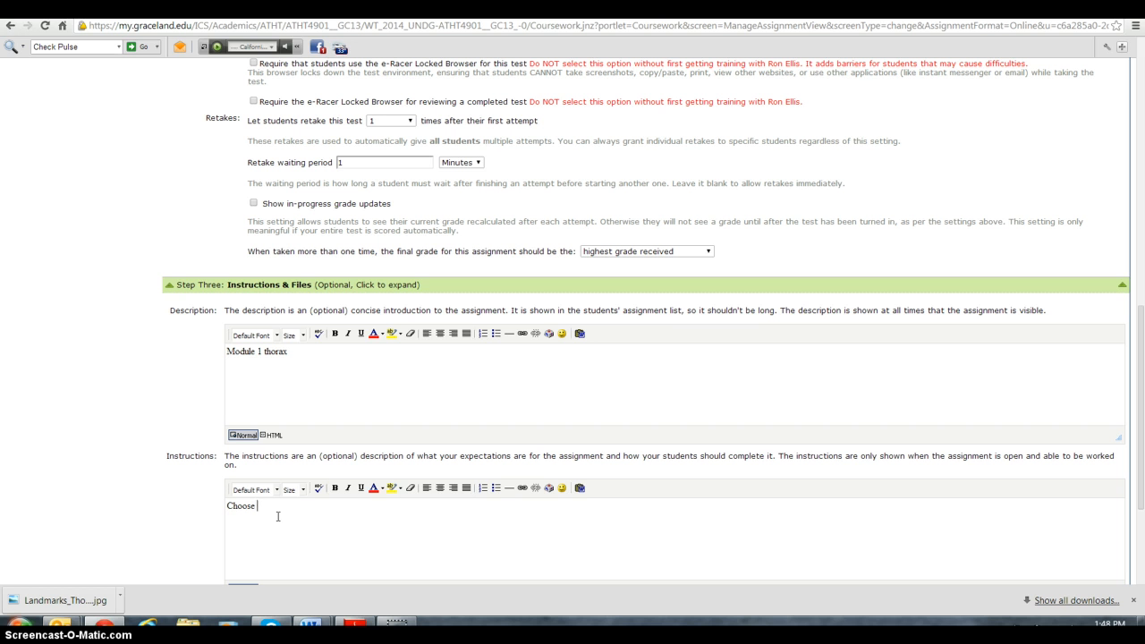
pyautogui.write(' the best answer. Do not use your notes etc.')
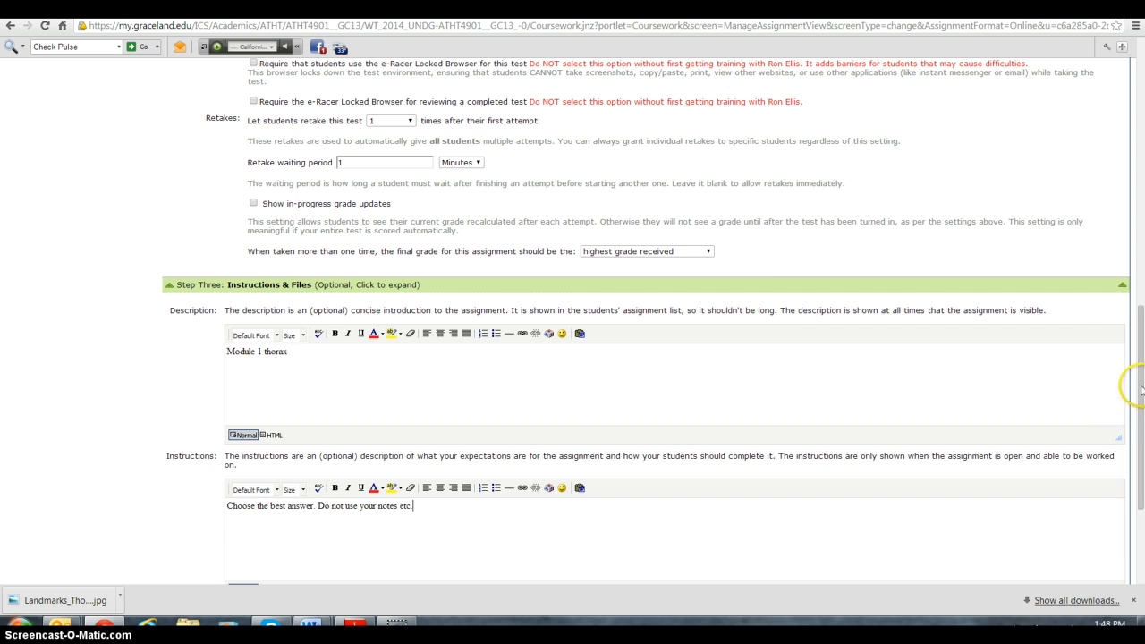
pyautogui.moveTo(1132, 384); pyautogui.dragTo(1138, 482)
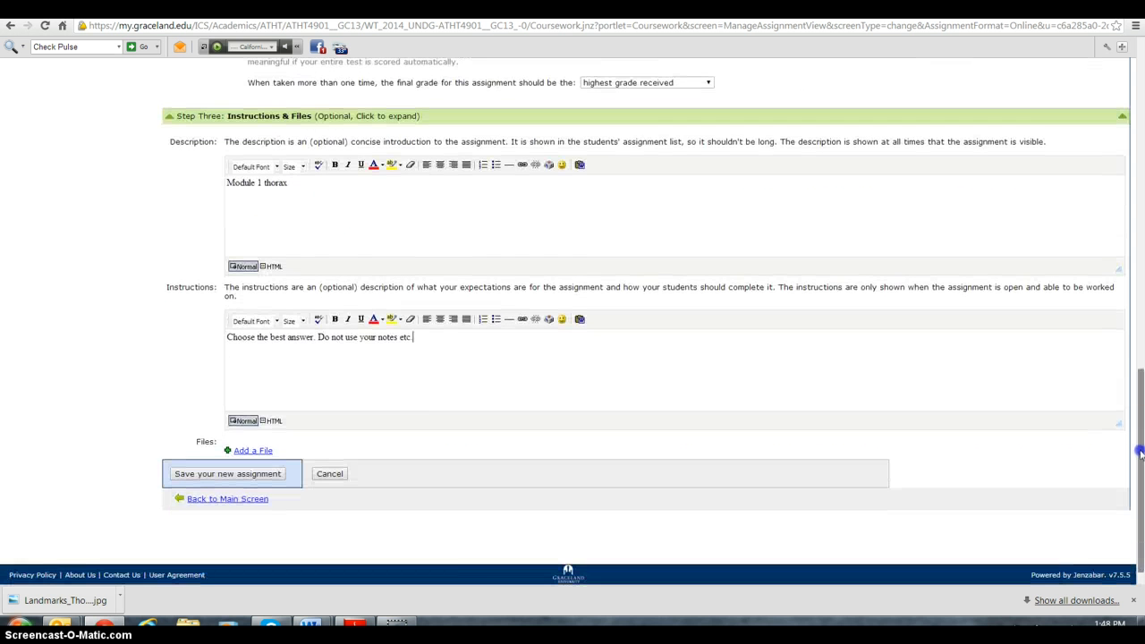
pyautogui.click(256, 476)
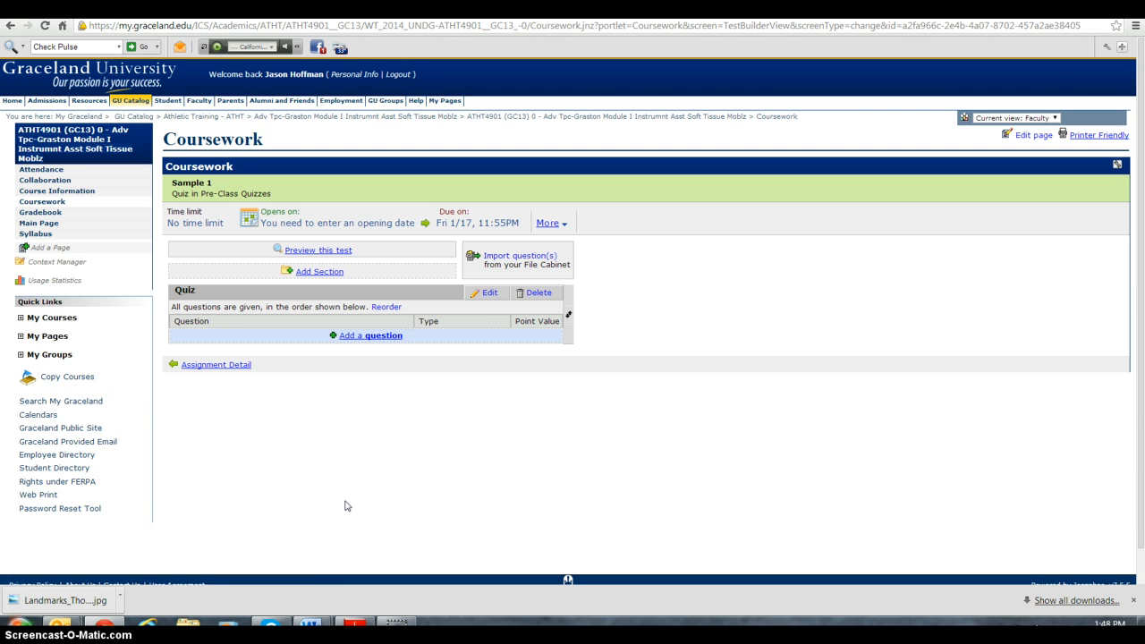
# View the form for adding a test section and leave it without saving
pyautogui.click(320, 272)
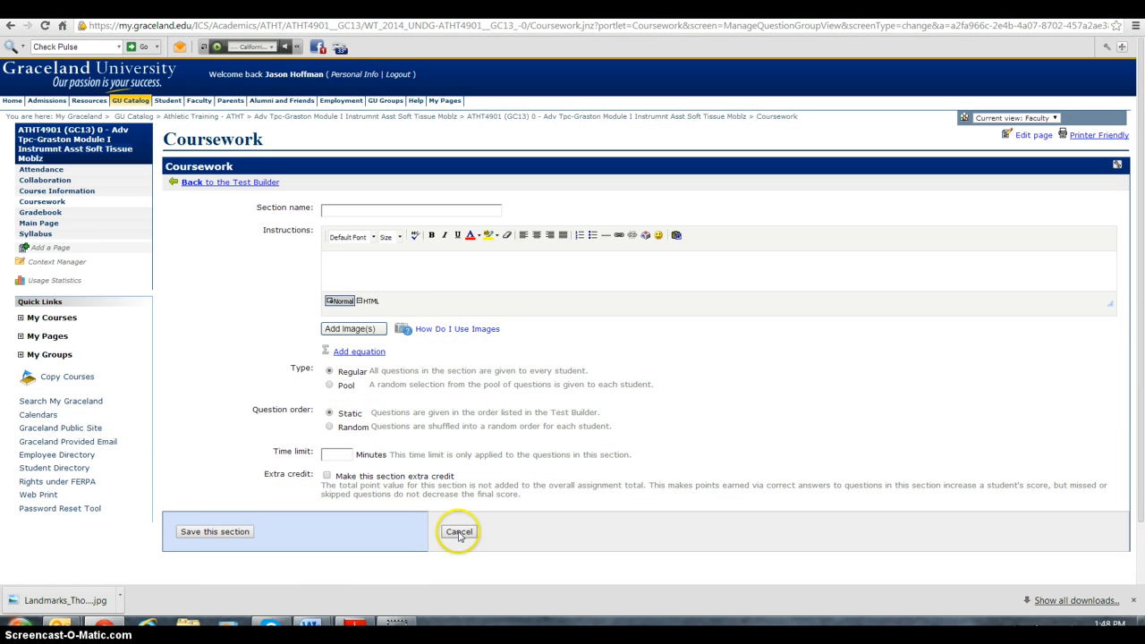
pyautogui.click(459, 532)
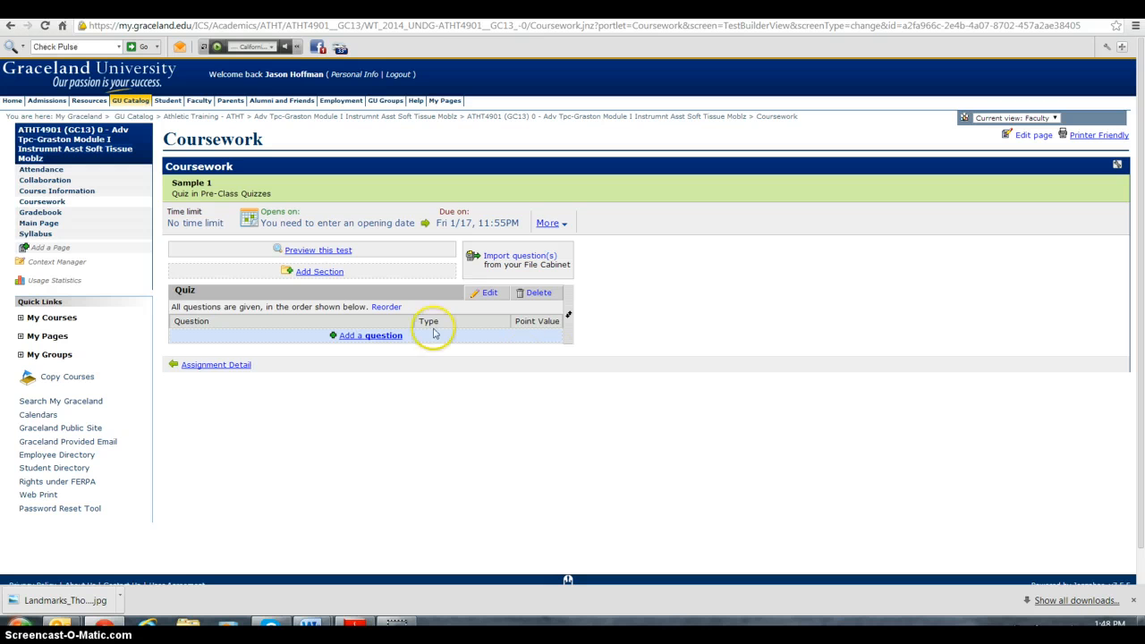
# Open the Quiz section's settings and rename the section as "Palpation"
pyautogui.click(489, 294)
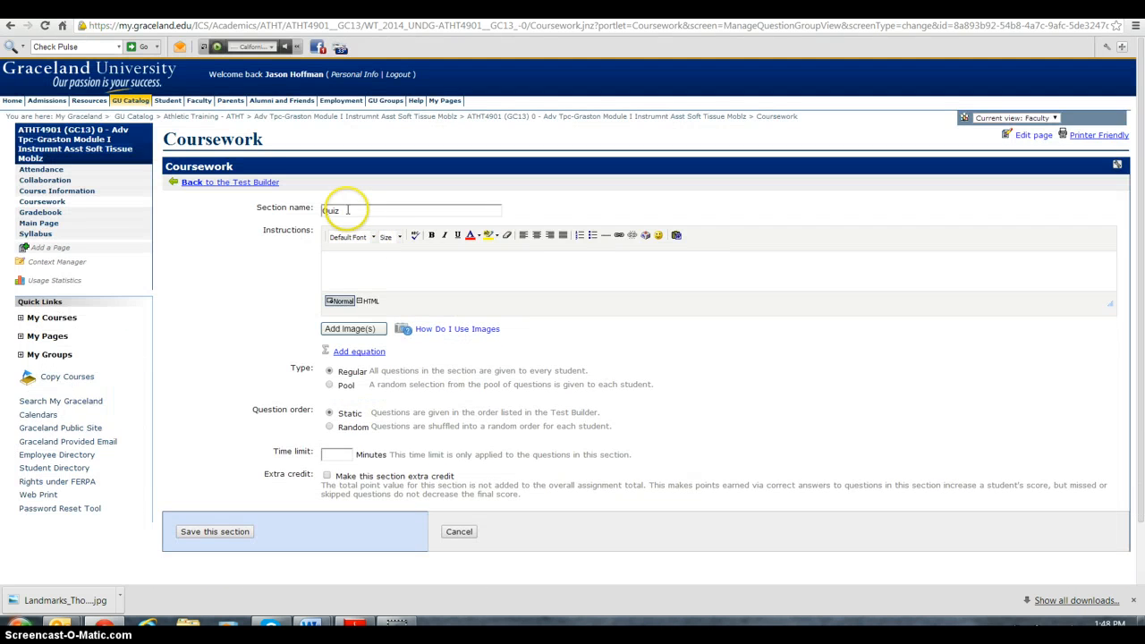
pyautogui.moveTo(347, 210); pyautogui.dragTo(310, 213)
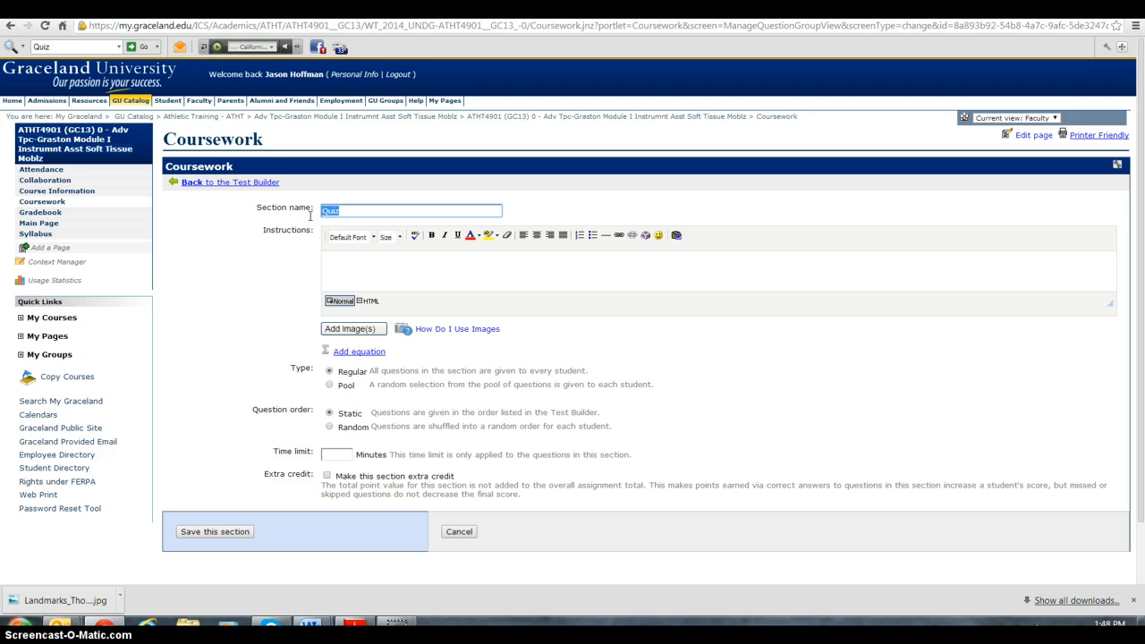
pyautogui.write('P')
pyautogui.write('apl')
pyautogui.write('ation')
pyautogui.click(386, 386)
pyautogui.click(329, 385)
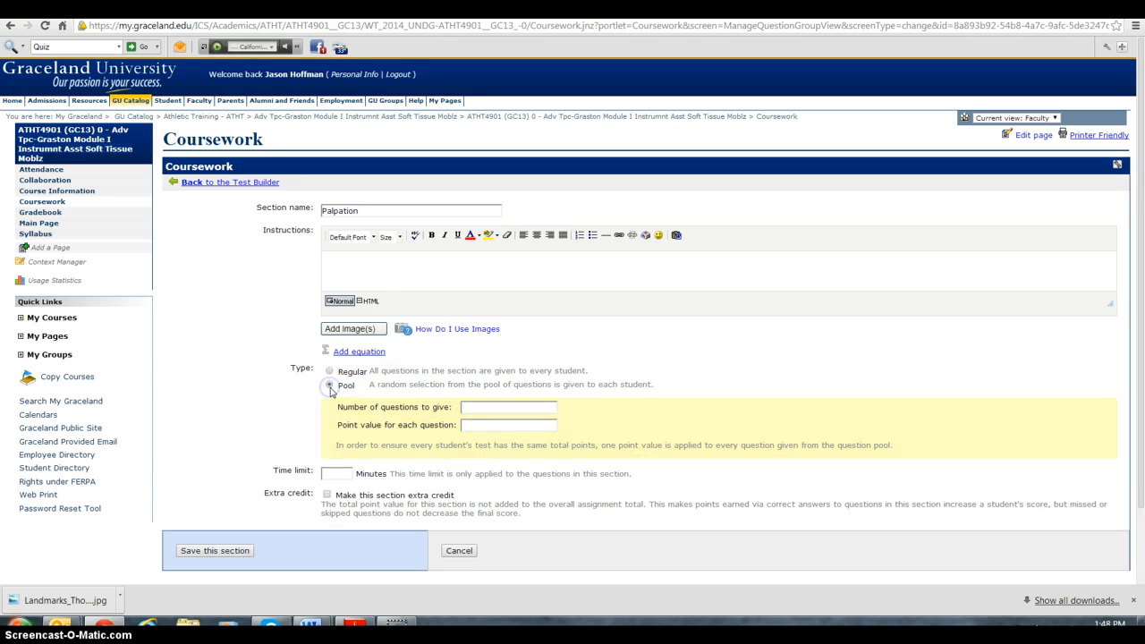
pyautogui.click(329, 371)
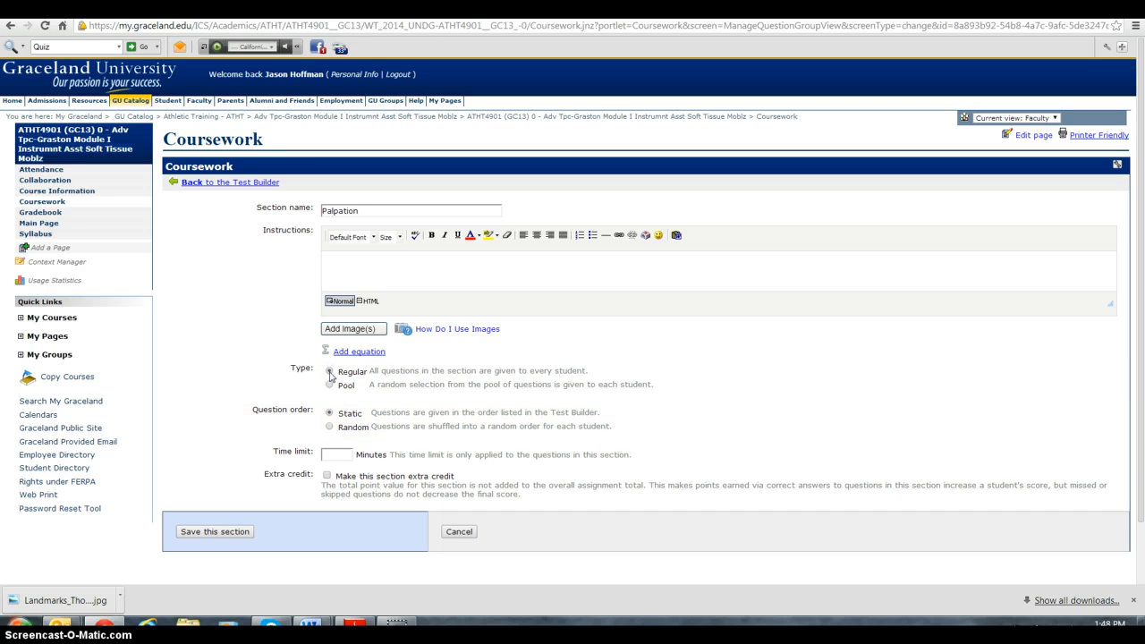
# Set the Palpation section to random question order with a 1-minute time limit, and save the section
pyautogui.click(329, 427)
pyautogui.click(336, 454)
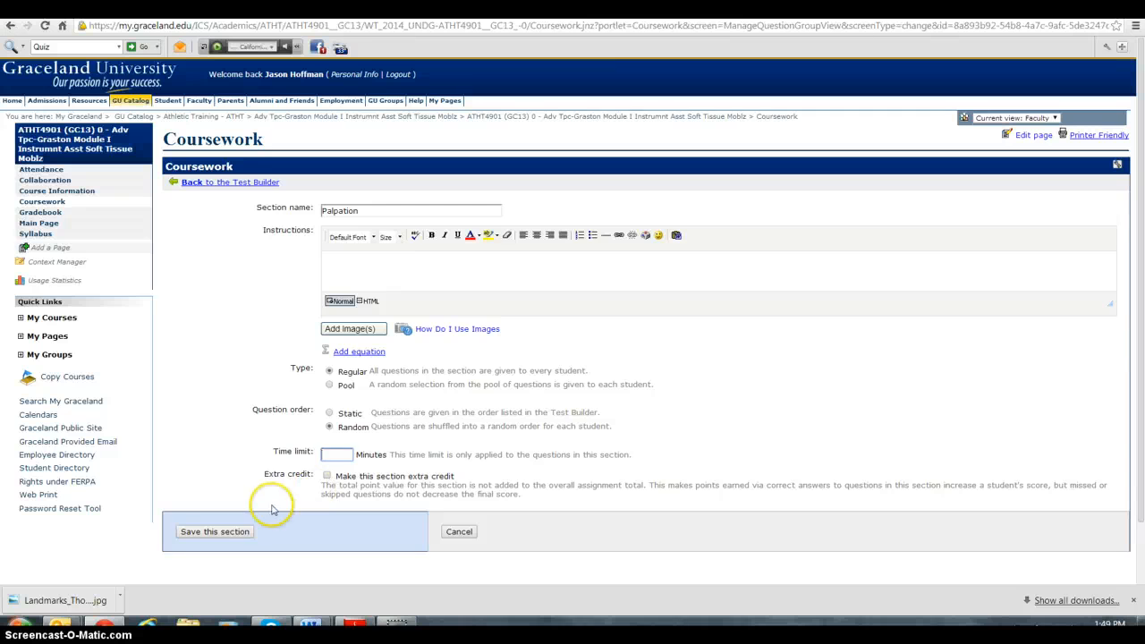
pyautogui.click(336, 453)
pyautogui.write('1')
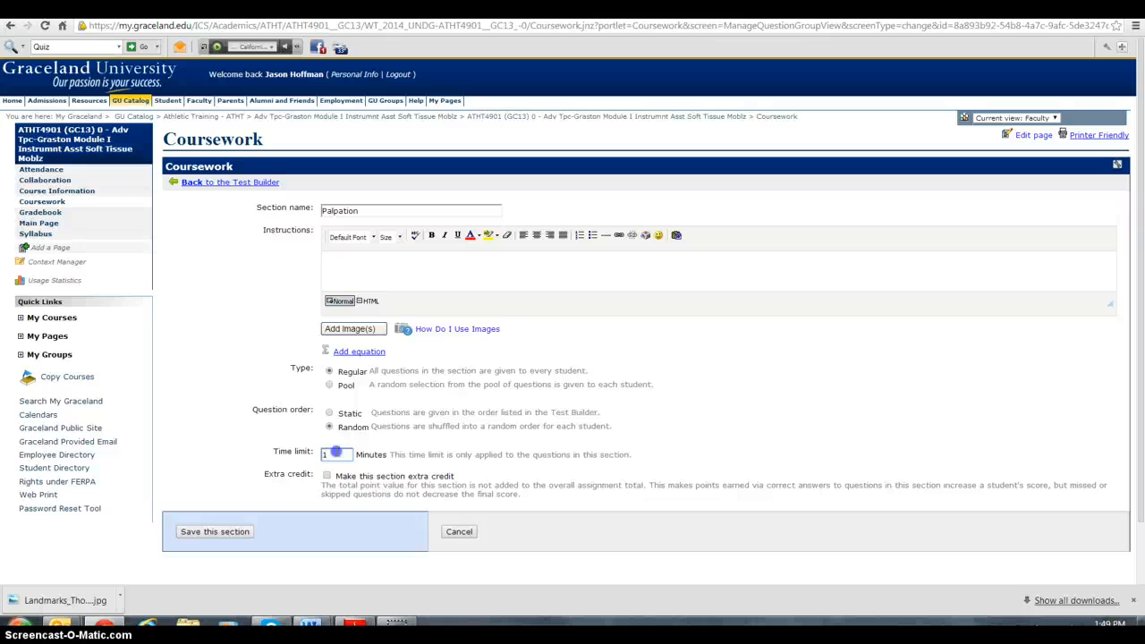
pyautogui.click(237, 532)
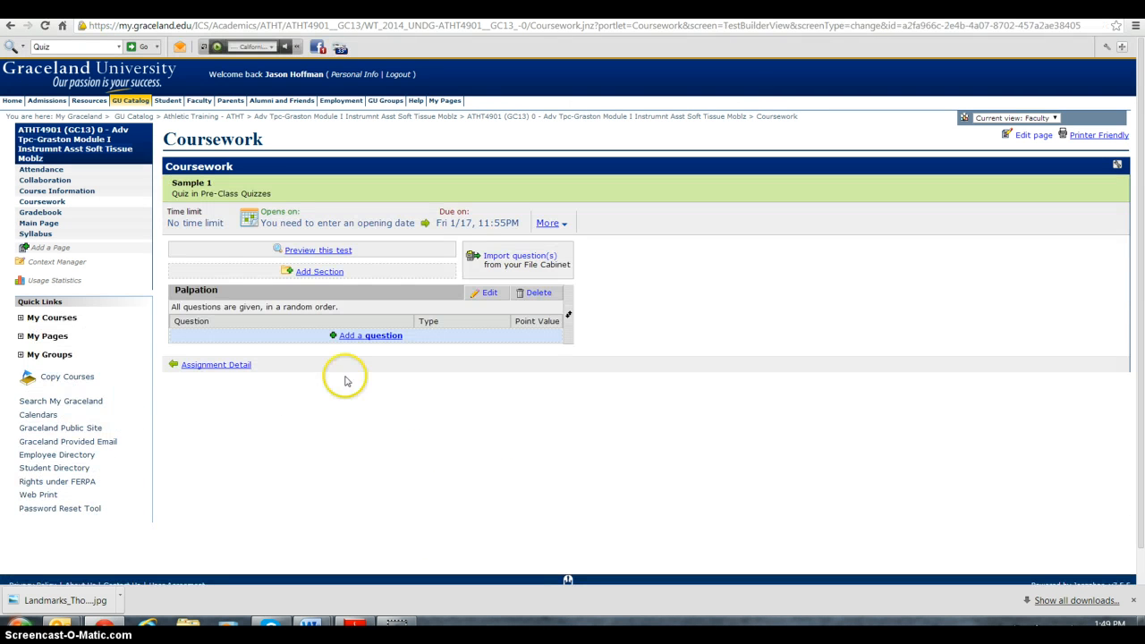
# Start a new test section named "special tests"
pyautogui.click(341, 274)
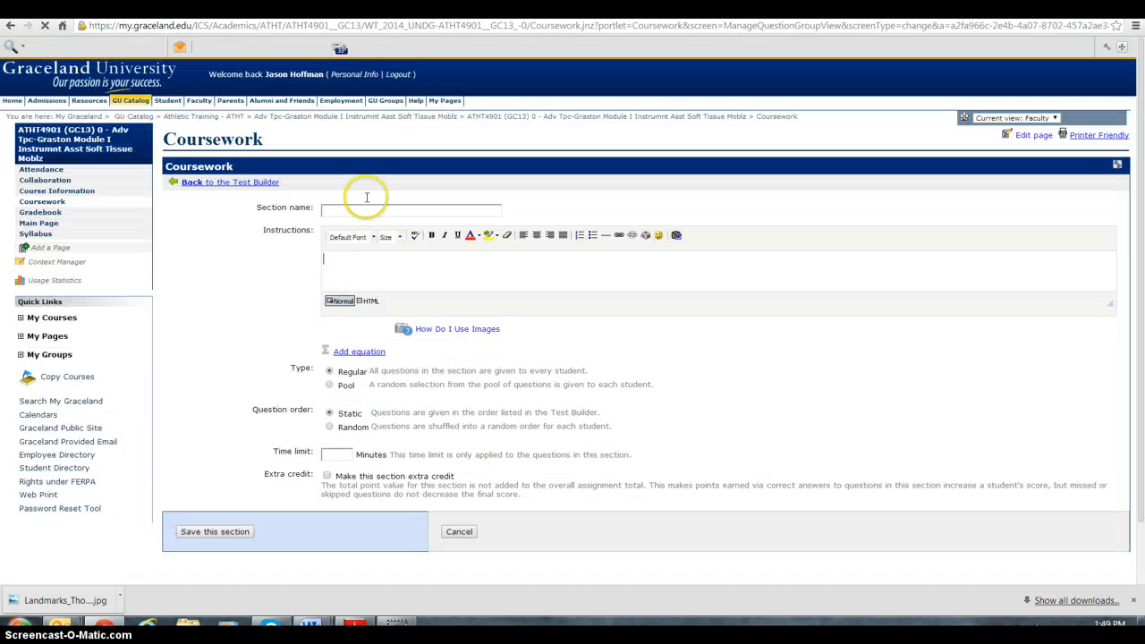
pyautogui.click(360, 212)
pyautogui.write('special')
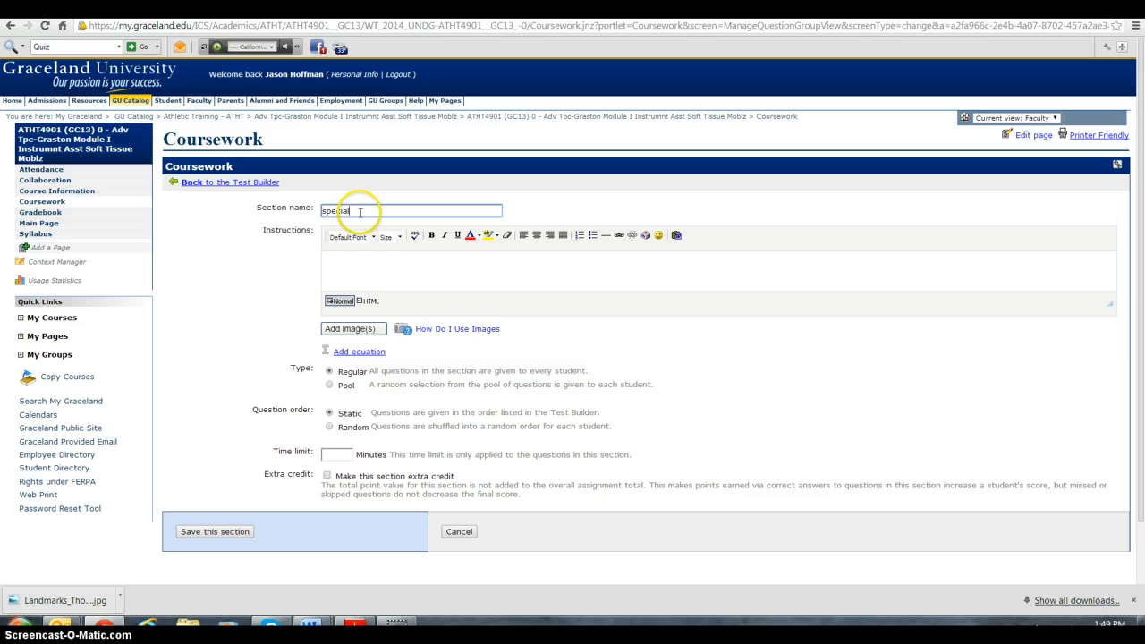
pyautogui.write(' tests')
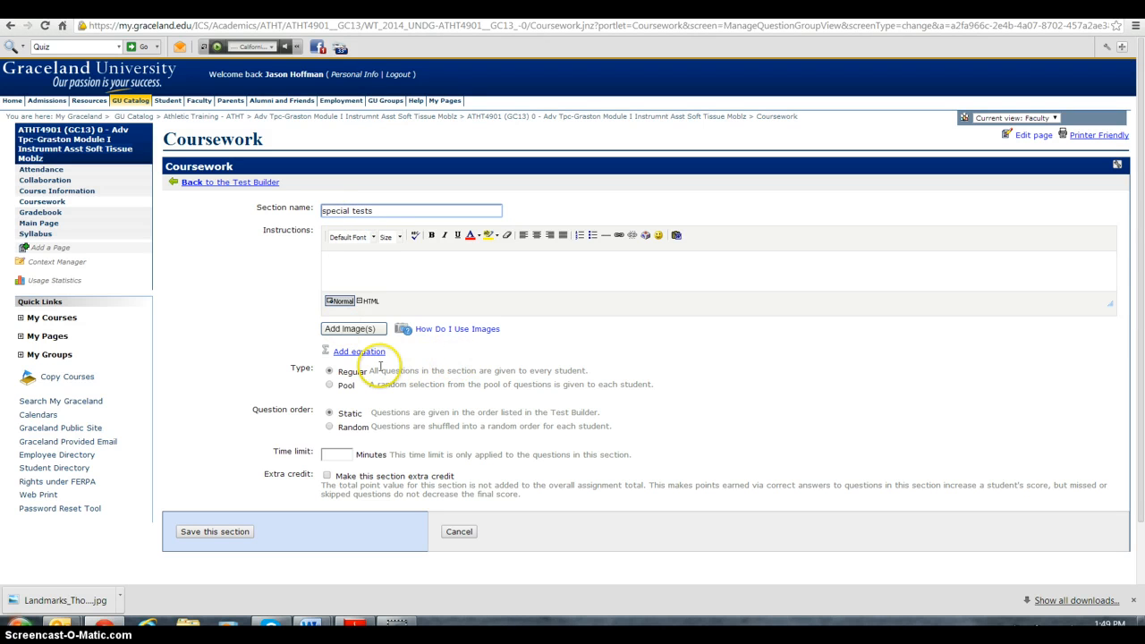
# Make the section a pool giving 1 question worth 5 points with a 1-minute time limit, and save it
pyautogui.click(329, 384)
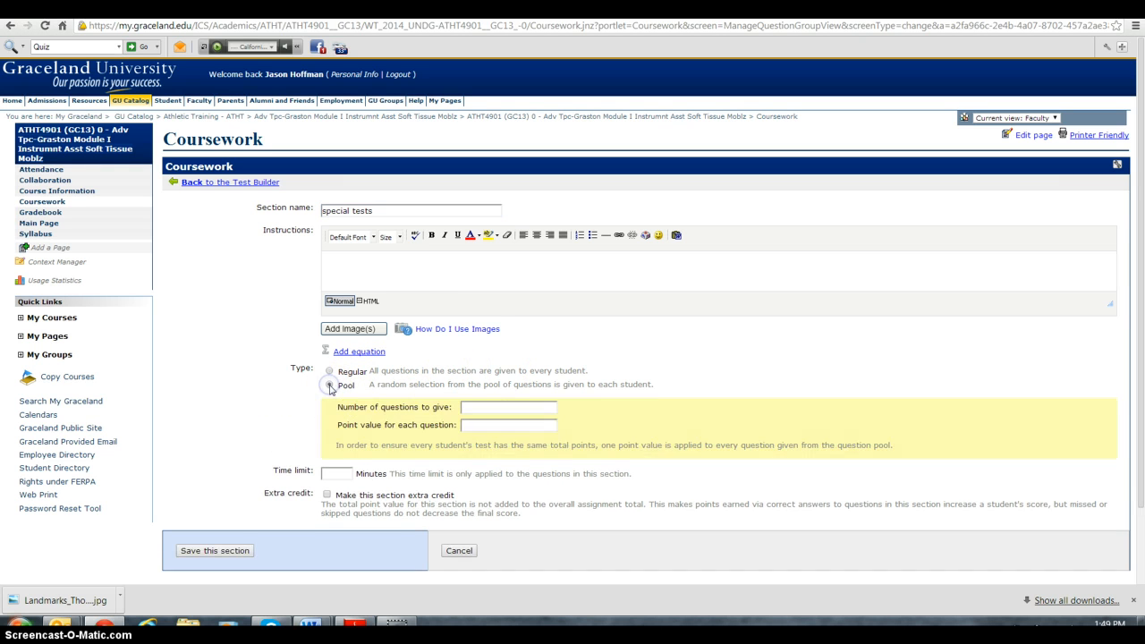
pyautogui.click(497, 407)
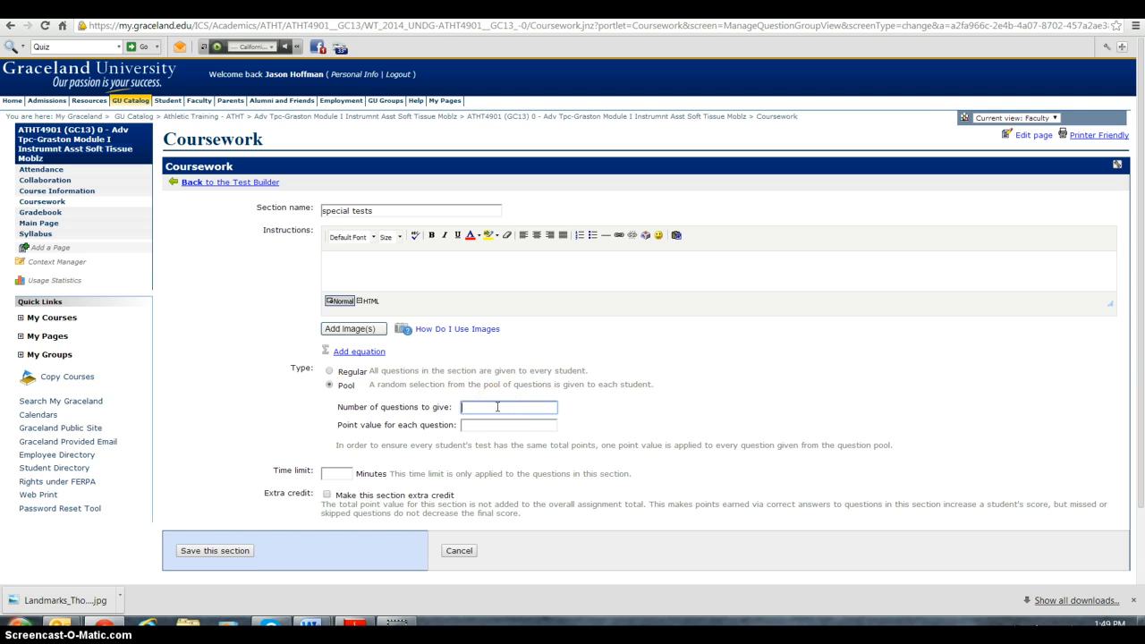
pyautogui.click(493, 425)
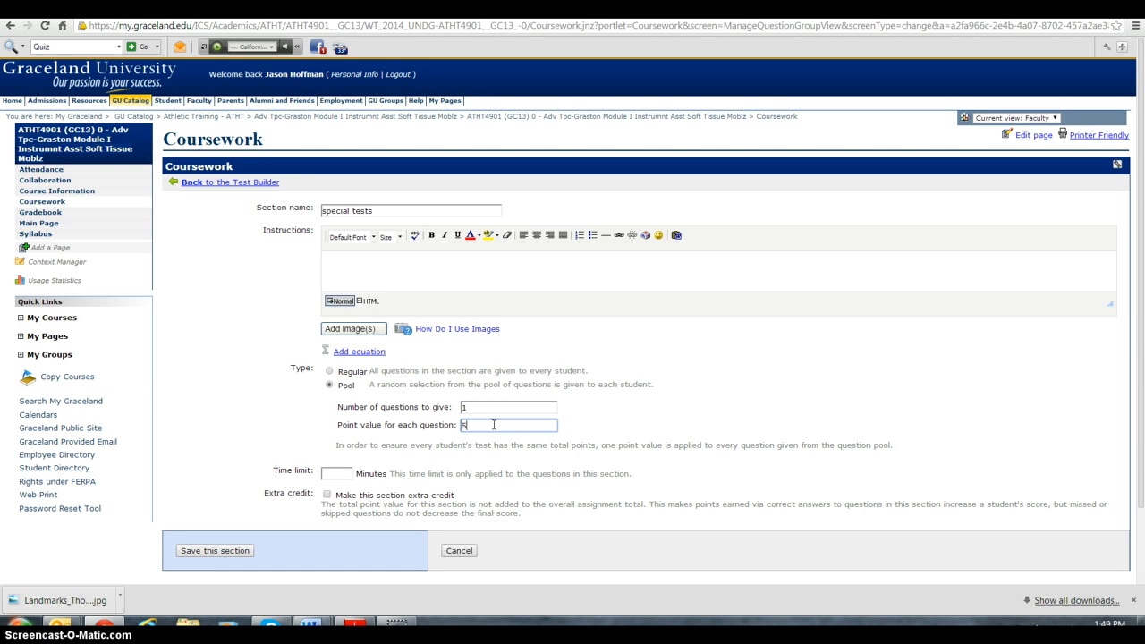
pyautogui.write('5')
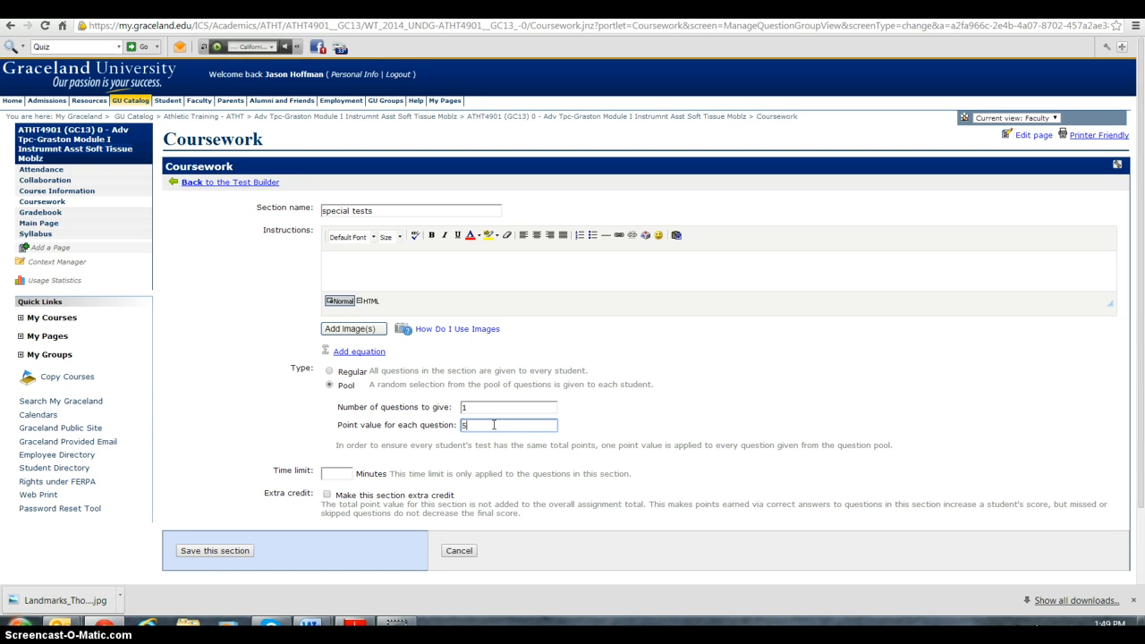
pyautogui.click(341, 474)
pyautogui.write('1')
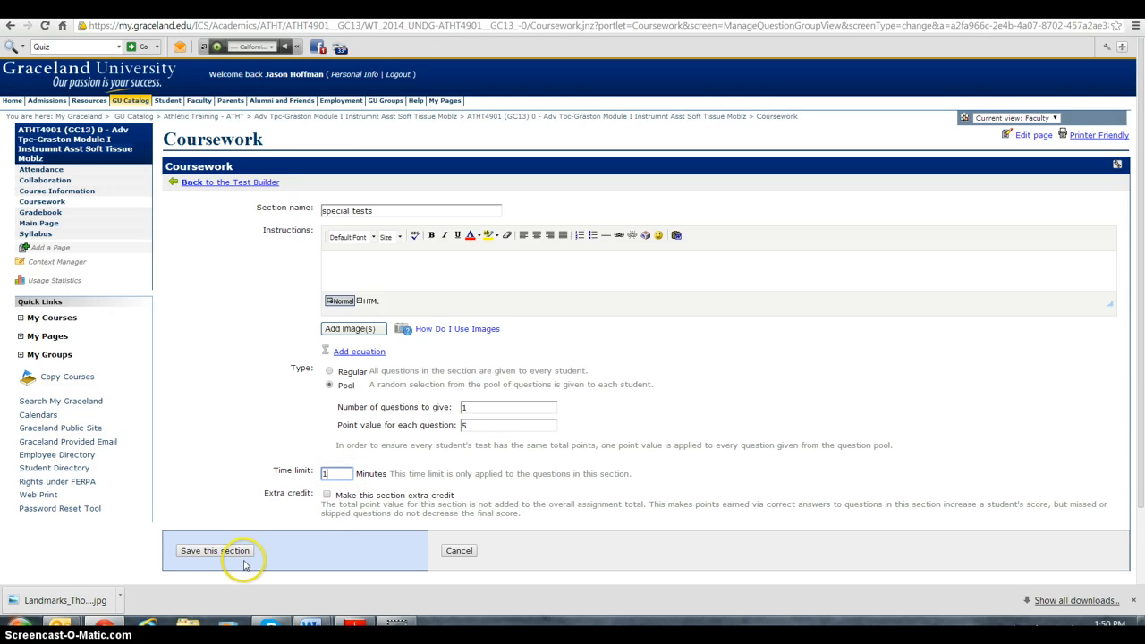
pyautogui.click(232, 554)
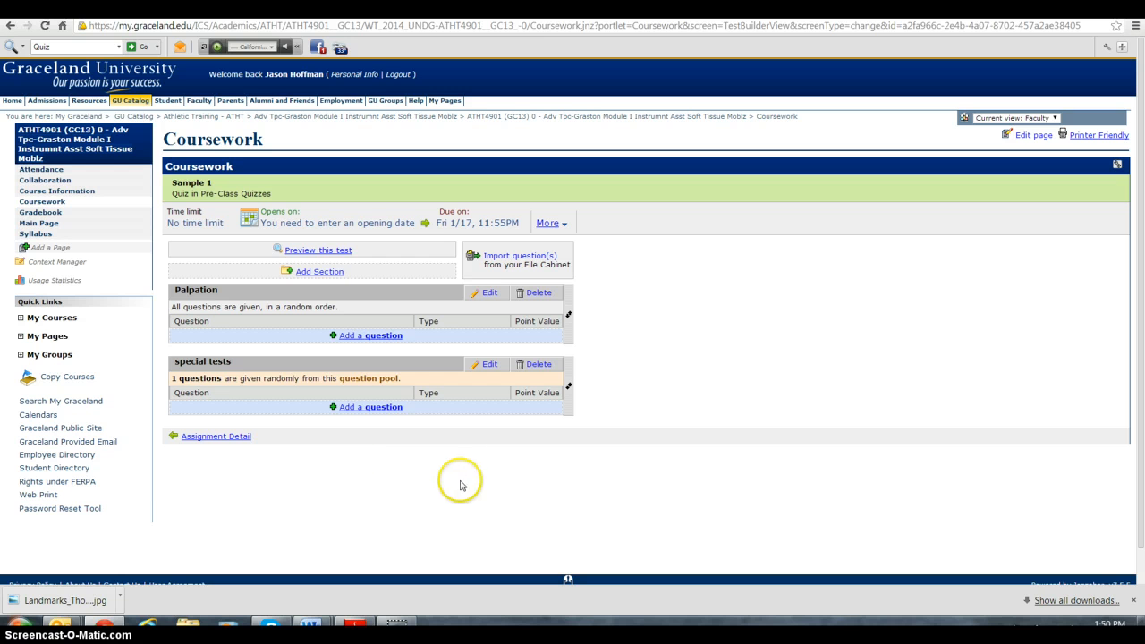
# Browse the File Cabinet for questions to import and open the Quiz section of Quiz 1
pyautogui.click(371, 338)
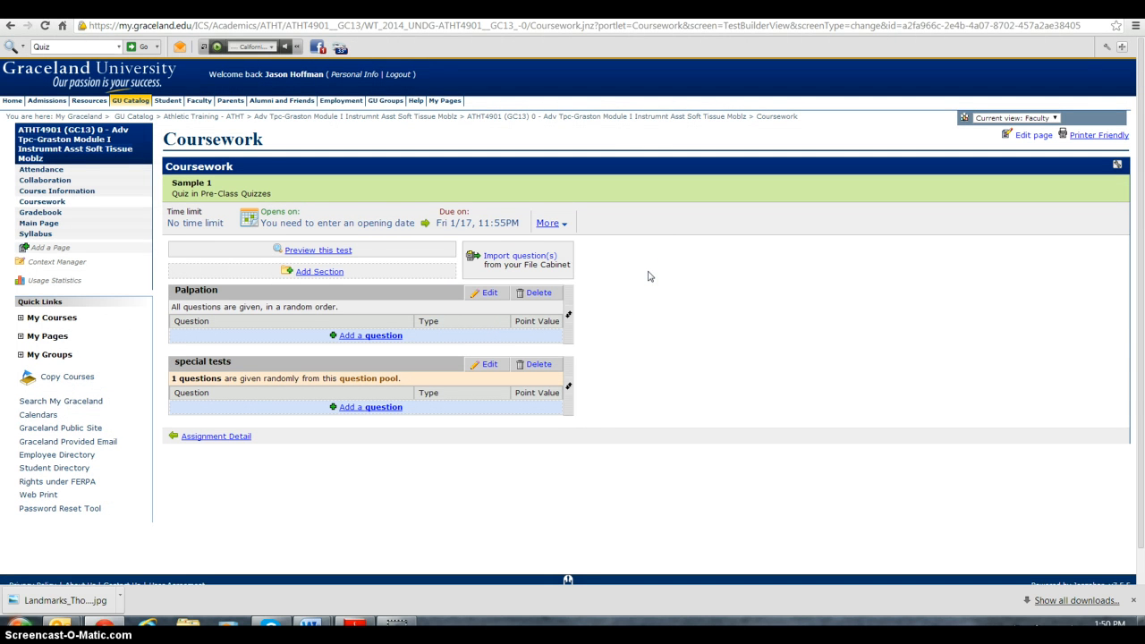
pyautogui.click(531, 259)
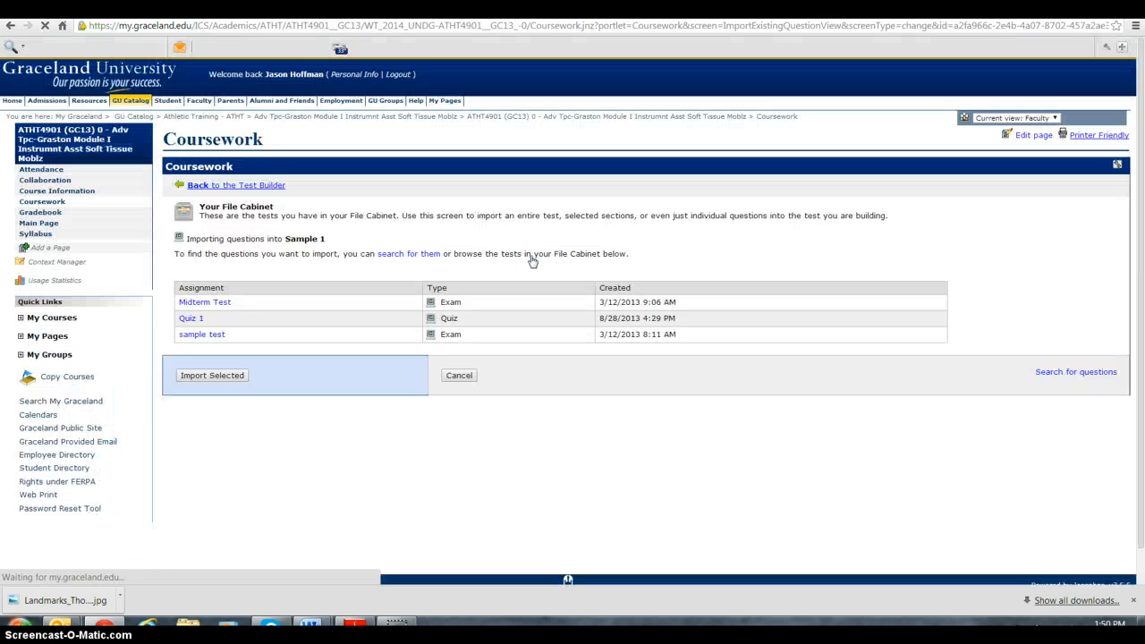
pyautogui.click(415, 307)
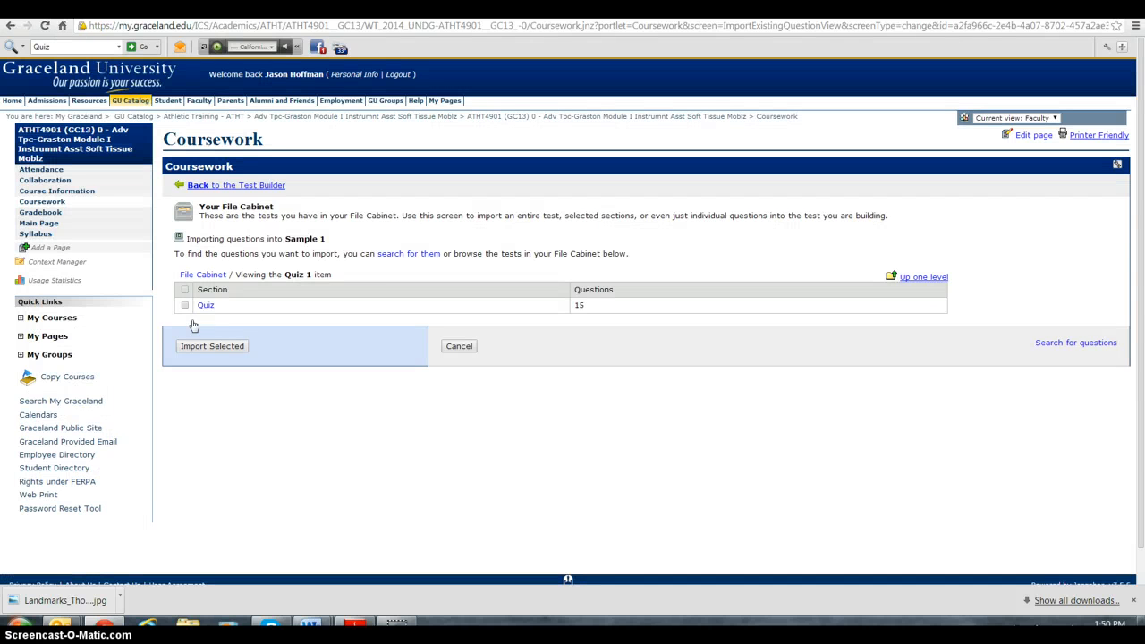
pyautogui.click(206, 307)
pyautogui.click(207, 309)
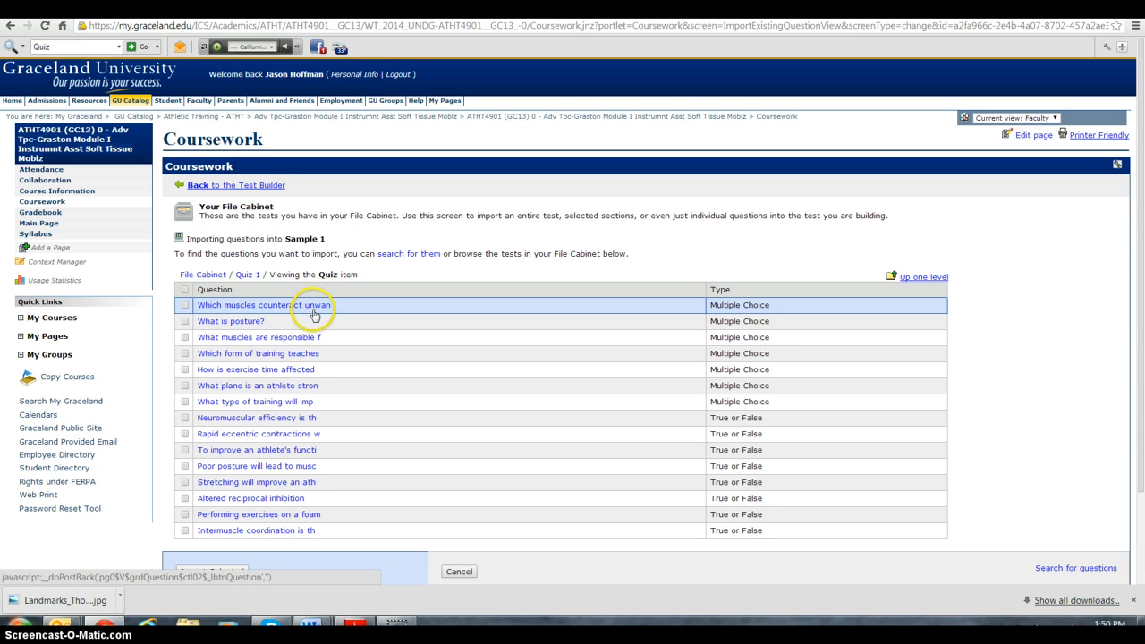
# Import the questions on muscles counteracting, muscles responsible and exercise time into the special tests section, and return to the Test Builder
pyautogui.click(185, 305)
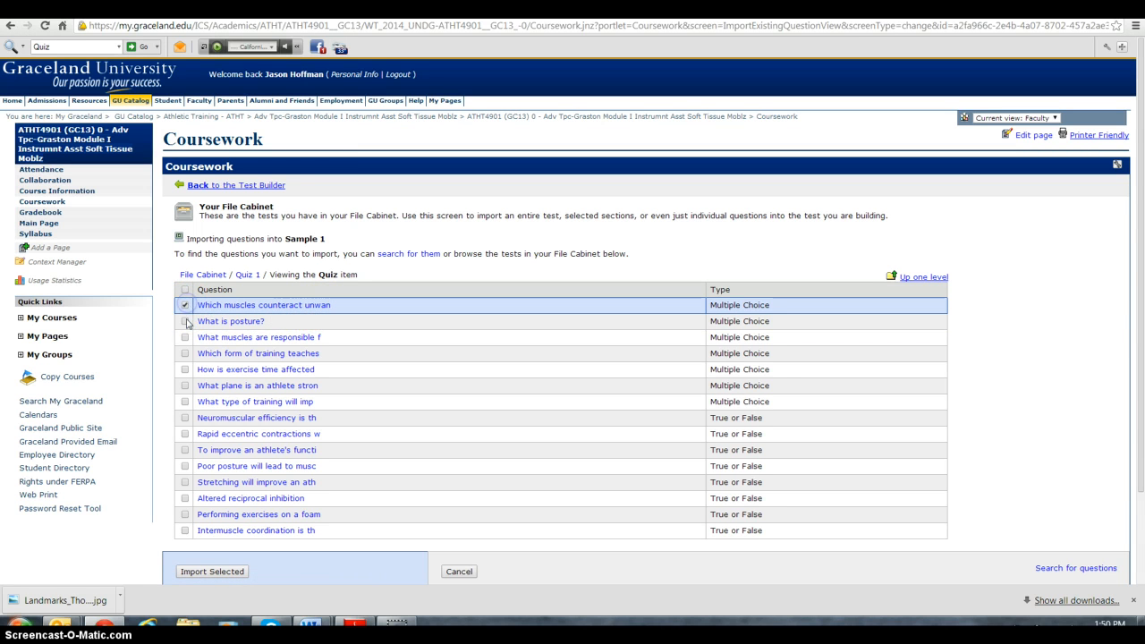
pyautogui.click(185, 337)
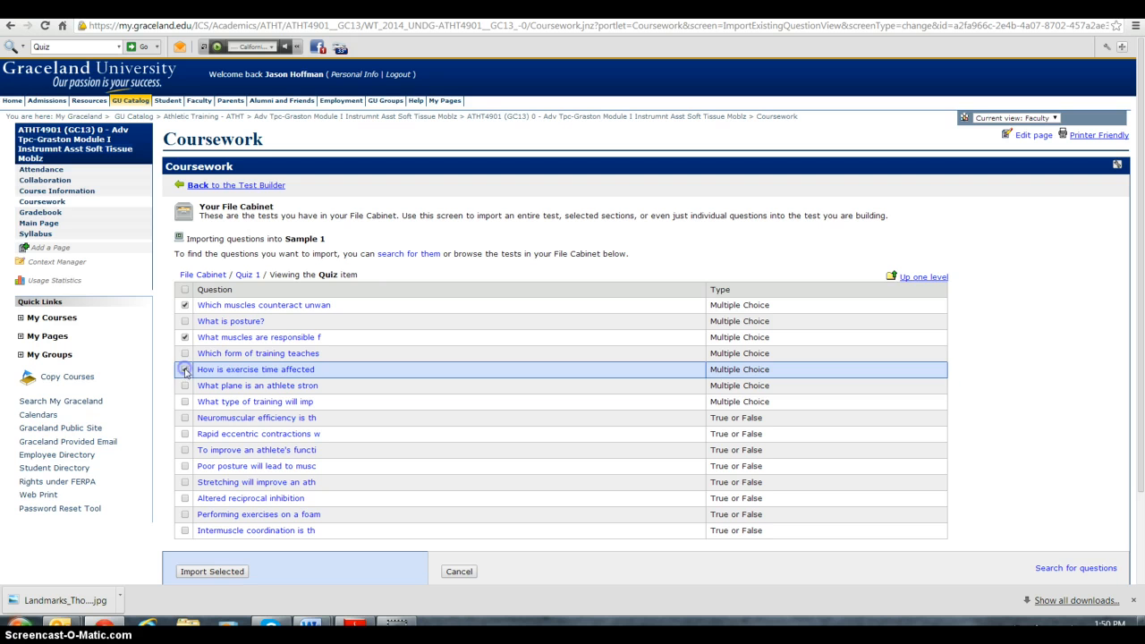
pyautogui.click(185, 370)
pyautogui.click(226, 574)
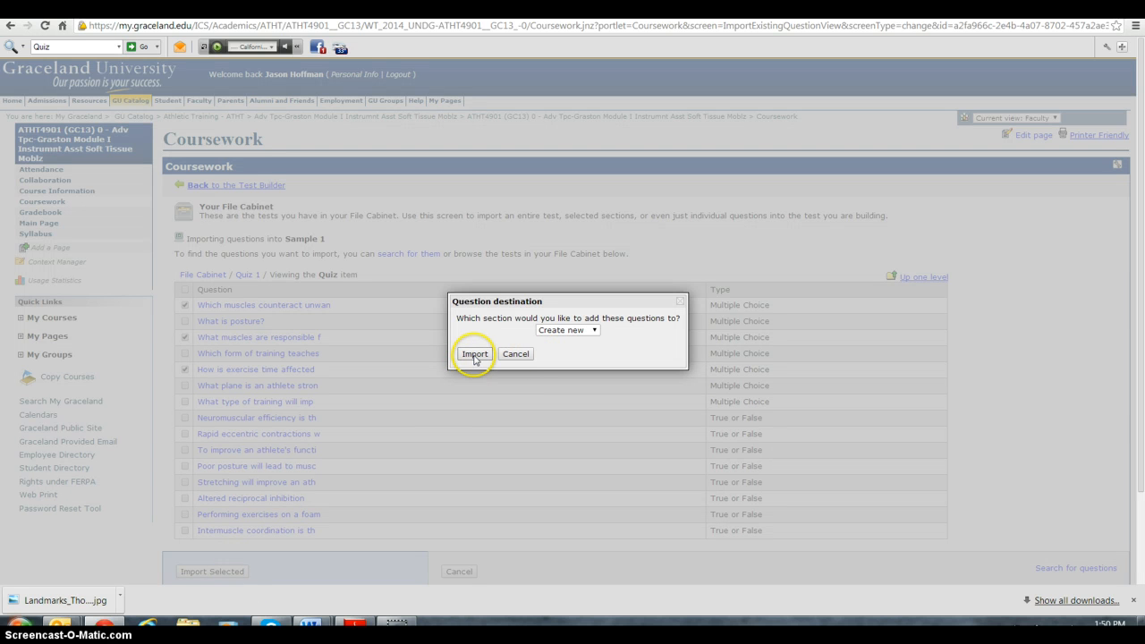
pyautogui.click(593, 331)
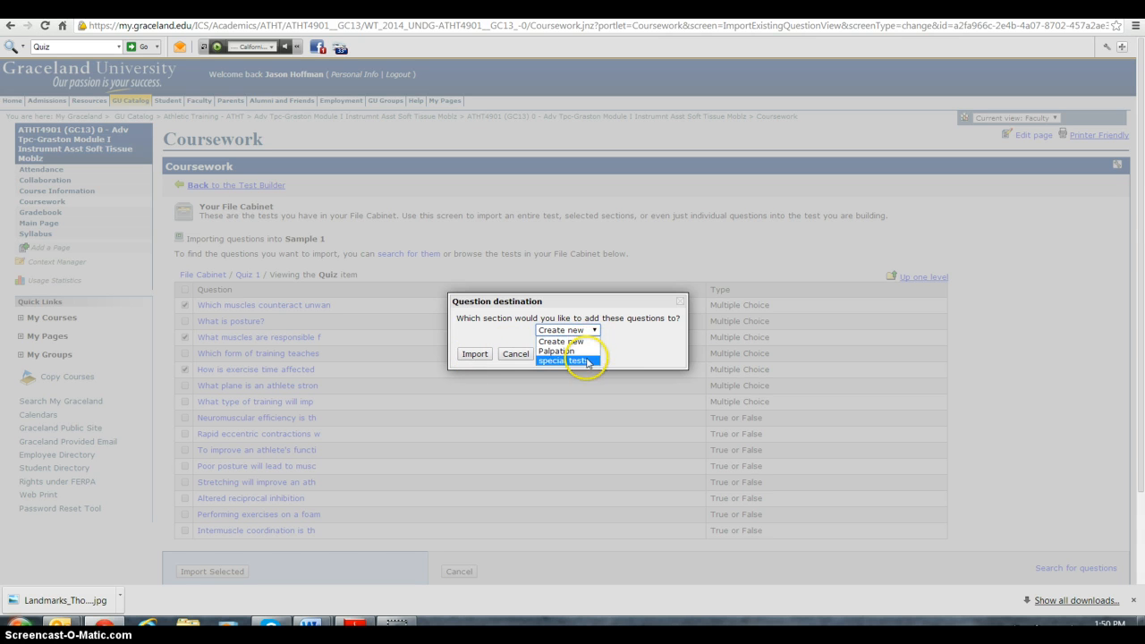
pyautogui.click(586, 358)
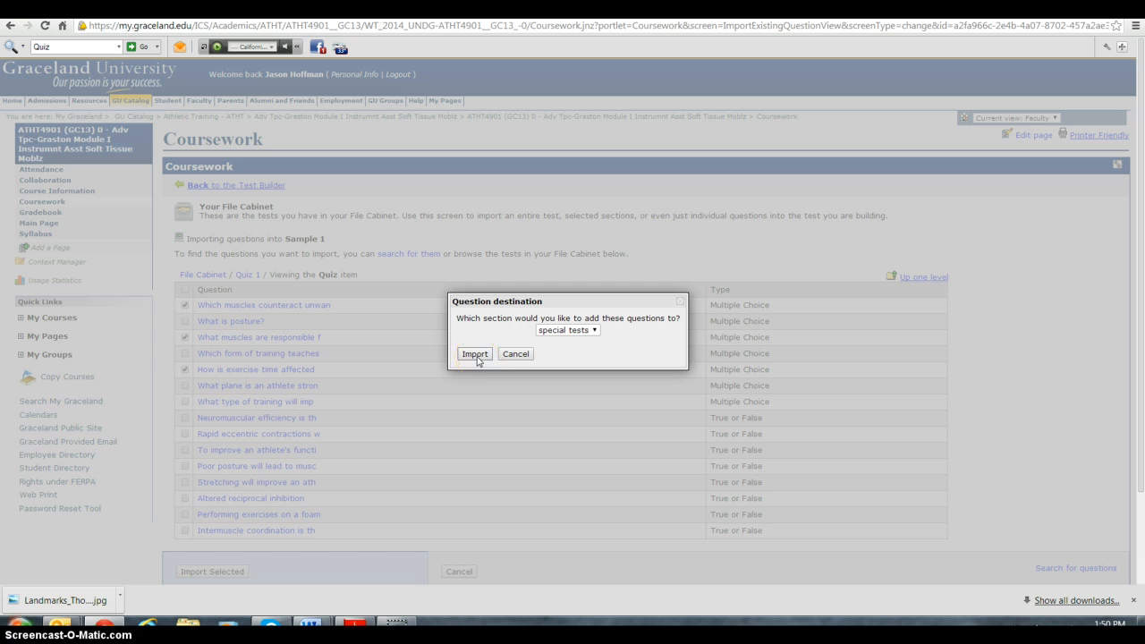
pyautogui.click(475, 354)
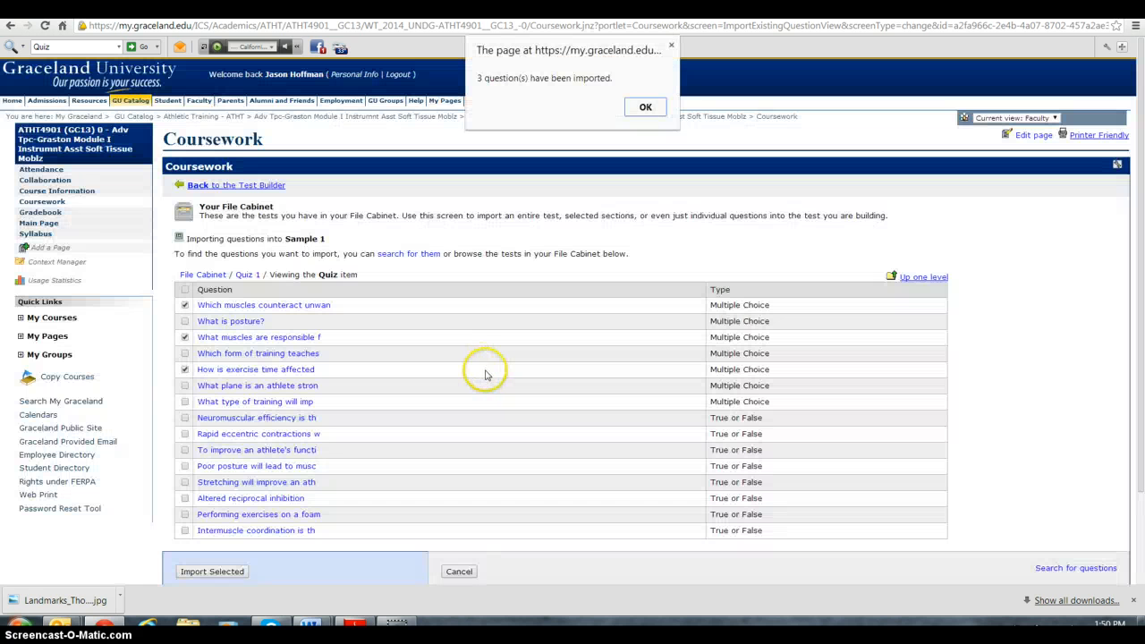
pyautogui.click(646, 108)
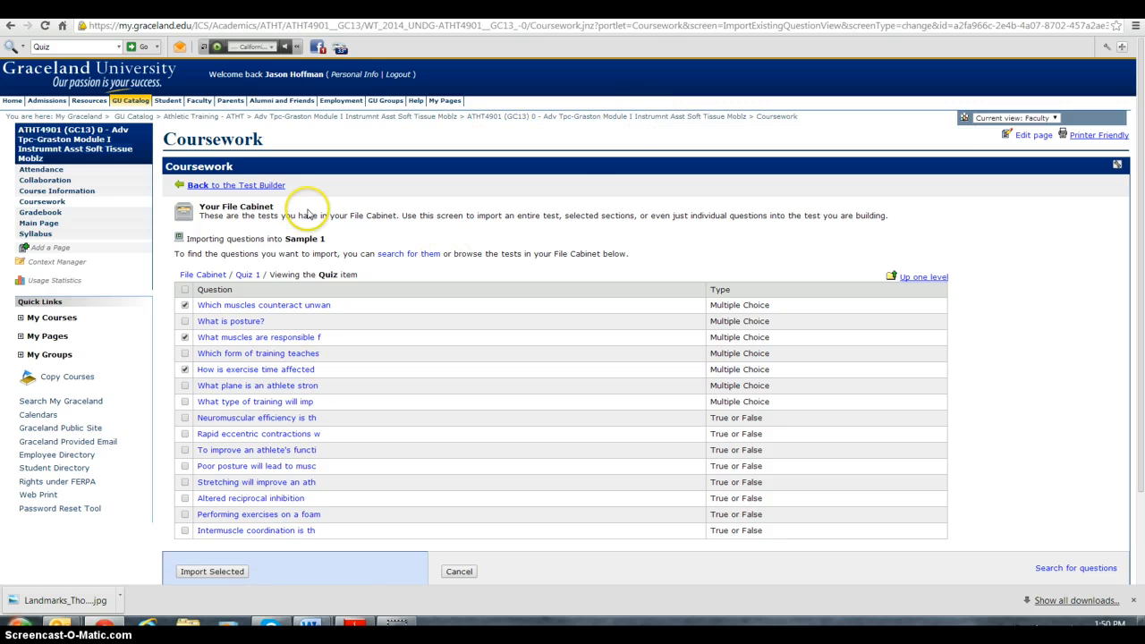
pyautogui.click(263, 187)
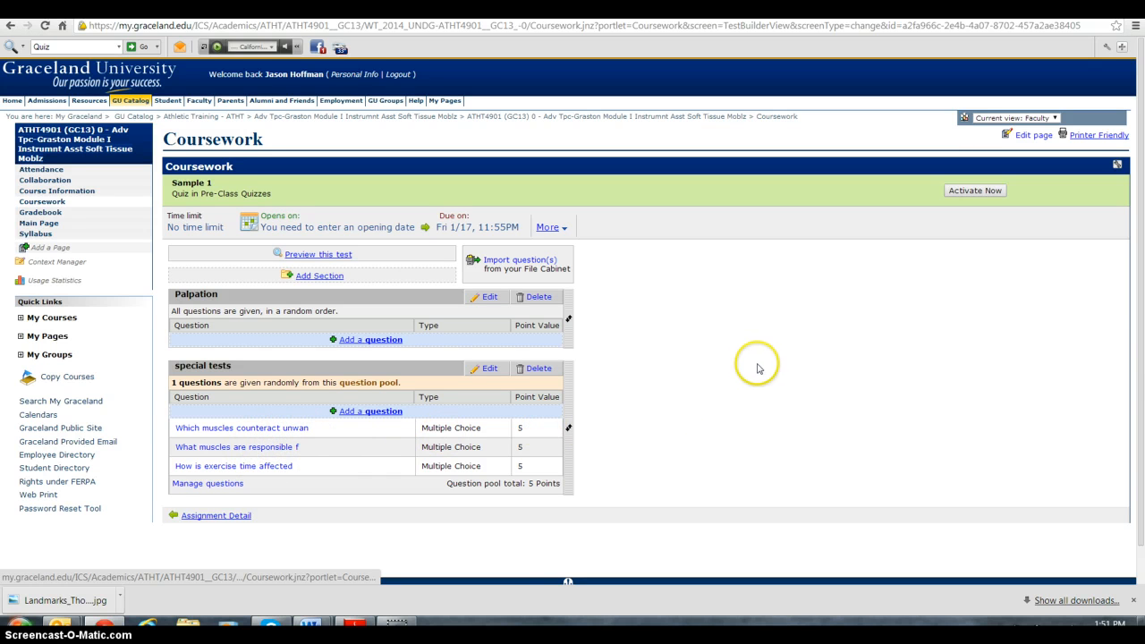
# Activate the Sample 1 quiz immediately and return to the main Coursework page
pyautogui.scroll(-1, 760, 364)
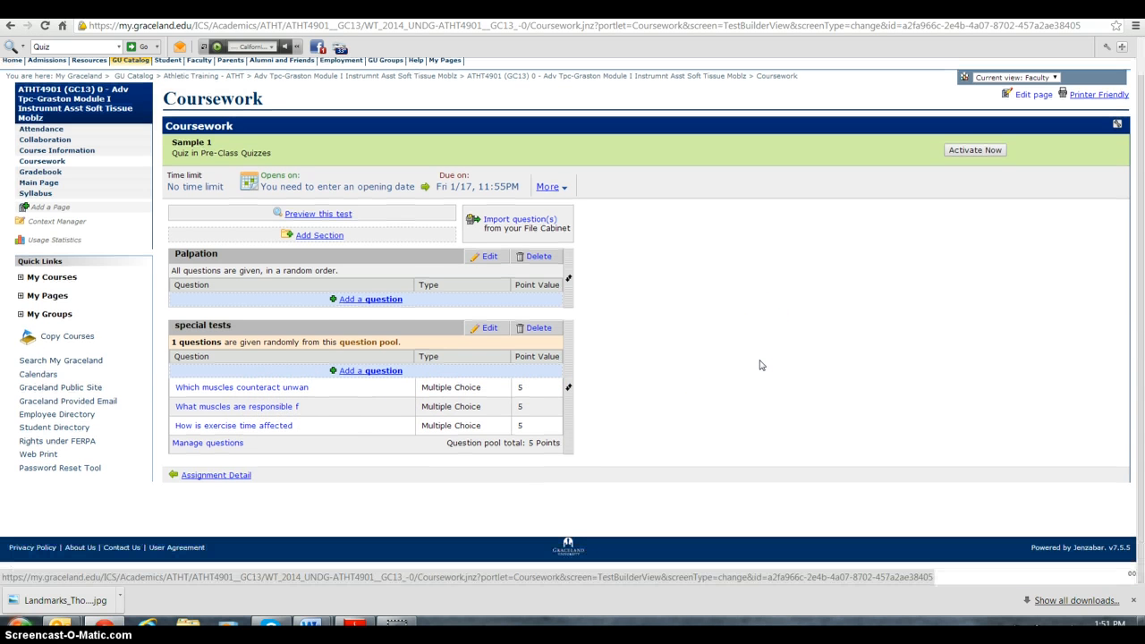
pyautogui.click(772, 286)
pyautogui.click(968, 152)
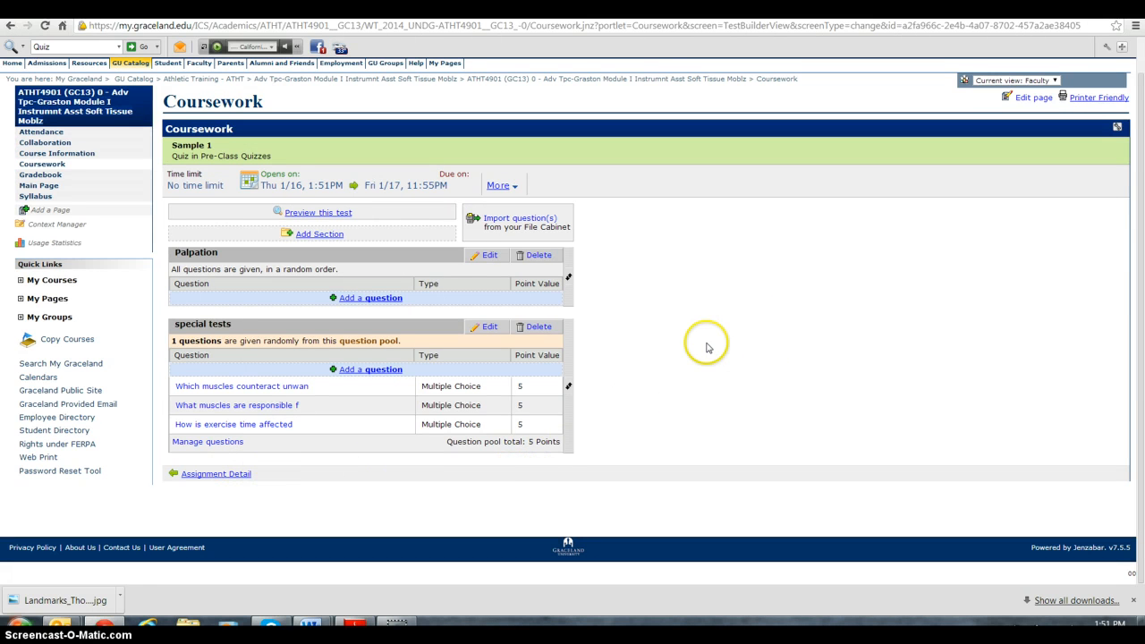
pyautogui.scroll(1, 707, 347)
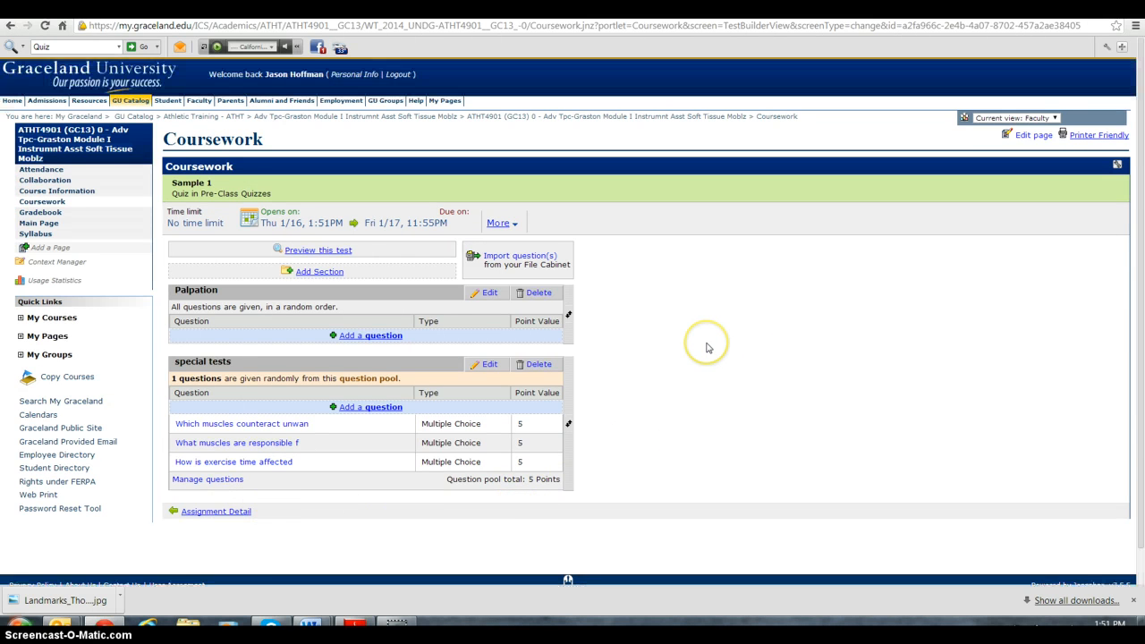
pyautogui.click(198, 167)
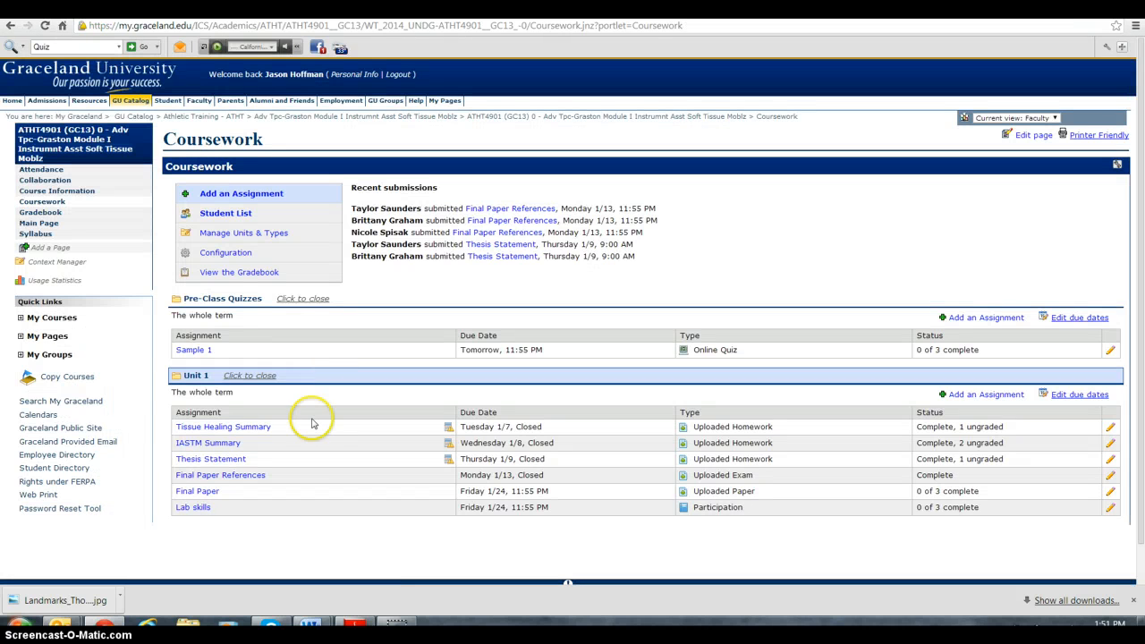